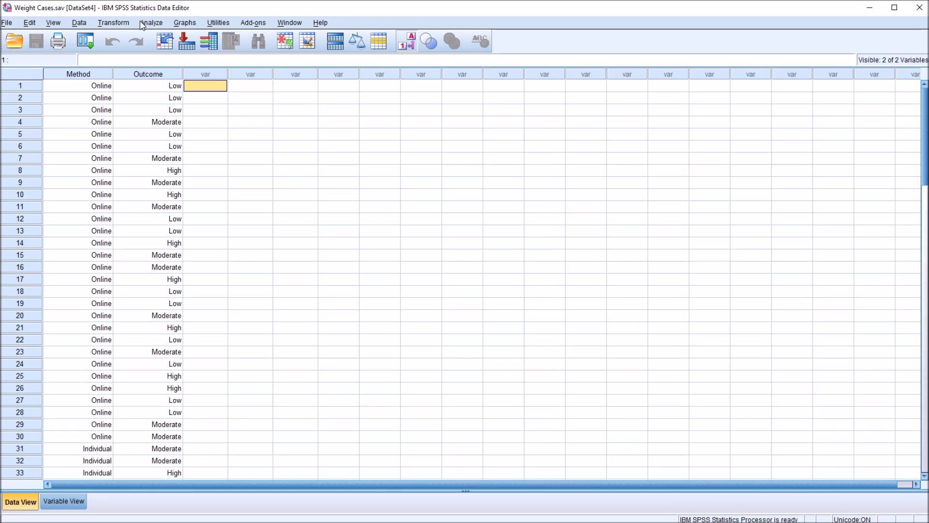
Inspect the raw Method and Outcome columns, leaving row 1's Method value unchanged.
{"action": "left_click_drag", "start_coordinate": [85, 75], "coordinate": [132, 73]}
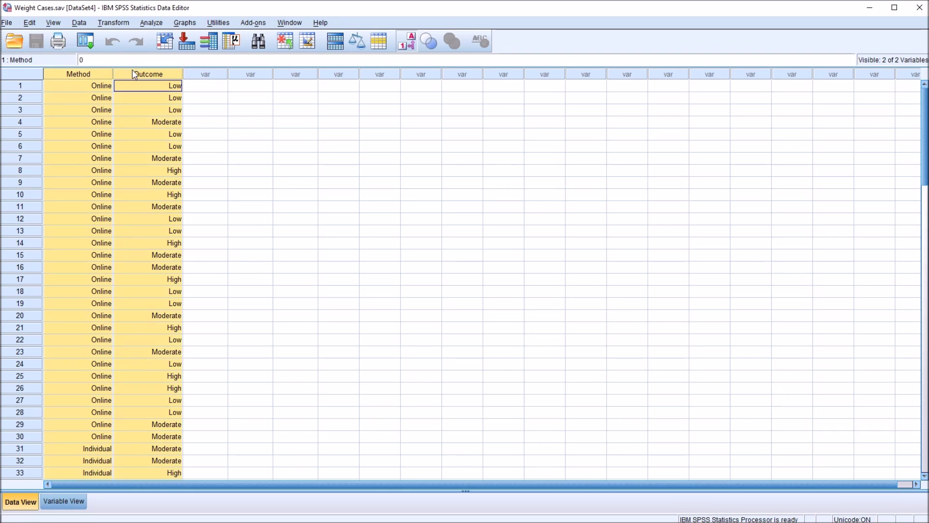
{"action": "left_click", "coordinate": [196, 91]}
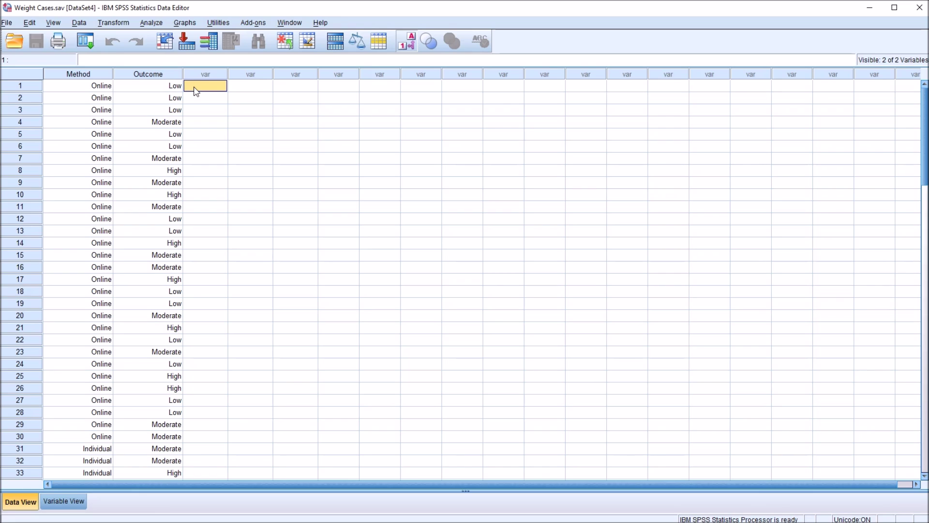
{"action": "left_click_drag", "start_coordinate": [89, 75], "coordinate": [121, 79]}
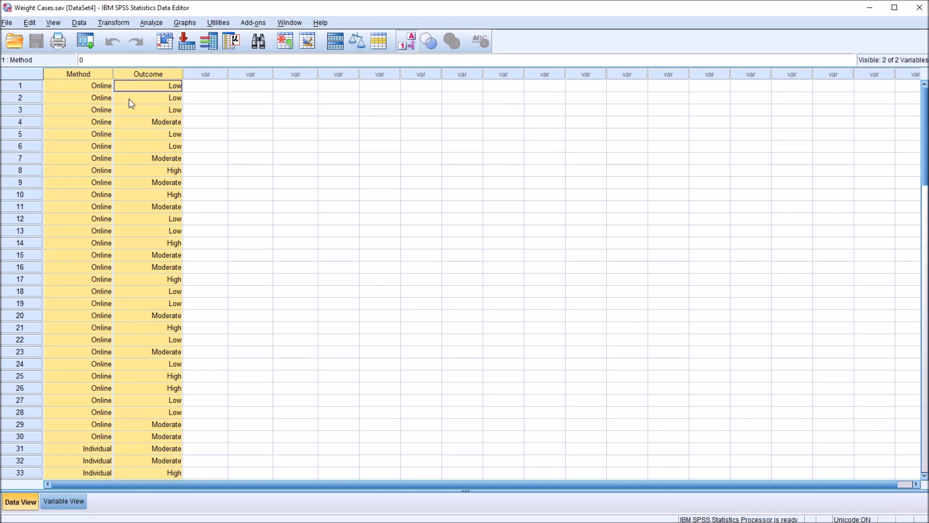
{"action": "left_click", "coordinate": [196, 87]}
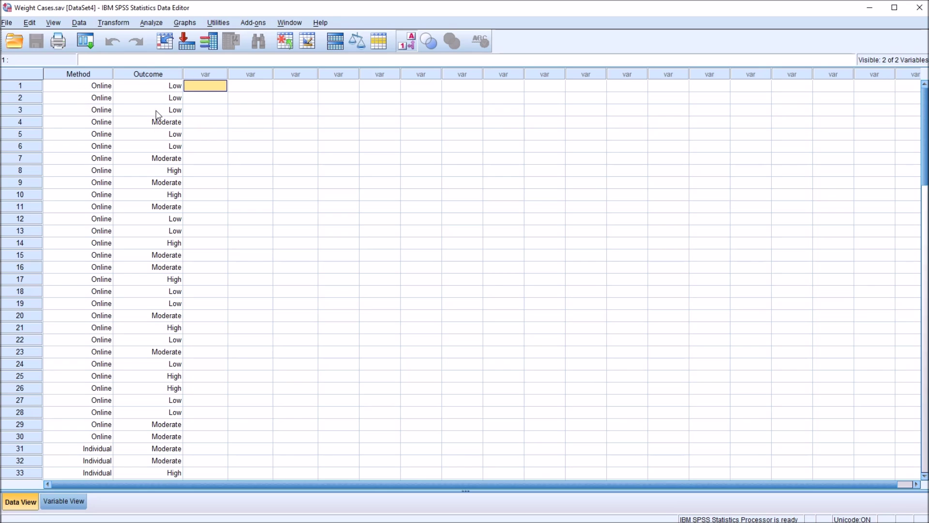
{"action": "left_click", "coordinate": [75, 79]}
{"action": "left_click", "coordinate": [135, 79]}
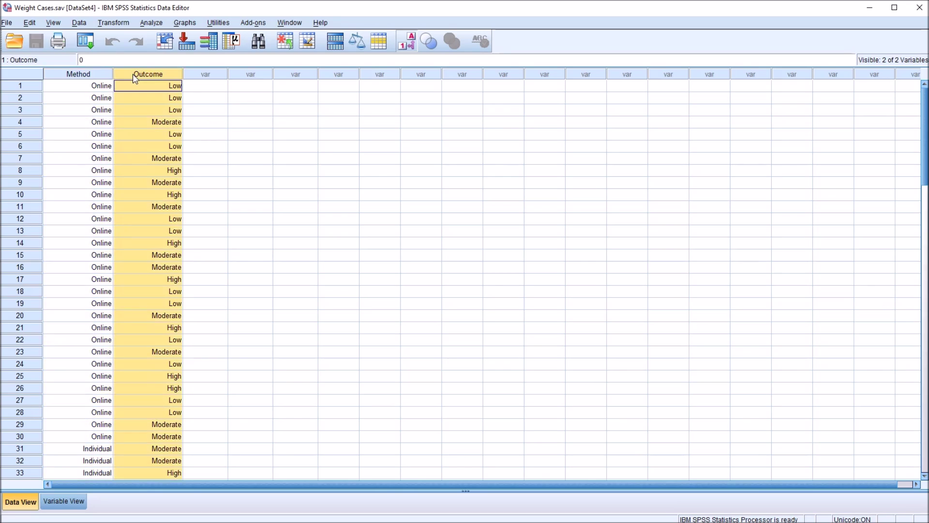
{"action": "left_click", "coordinate": [88, 73]}
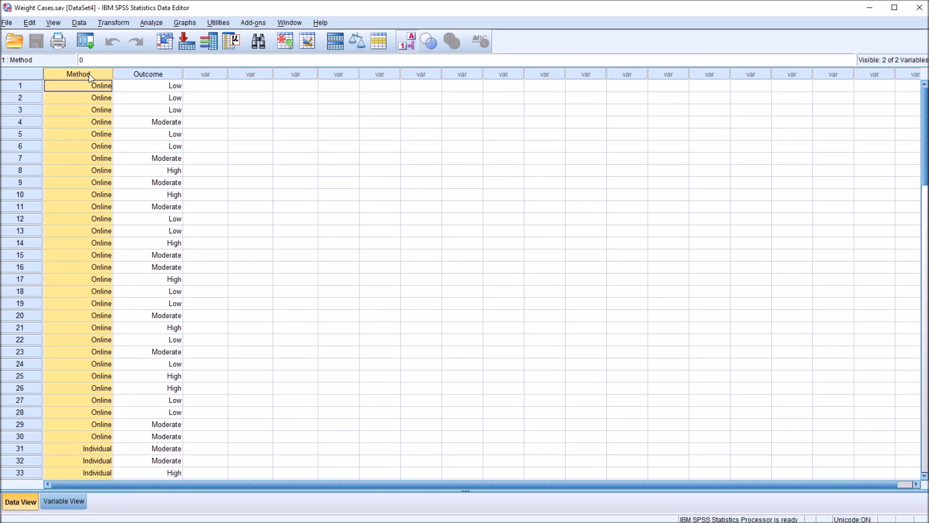
{"action": "double_click", "coordinate": [73, 85]}
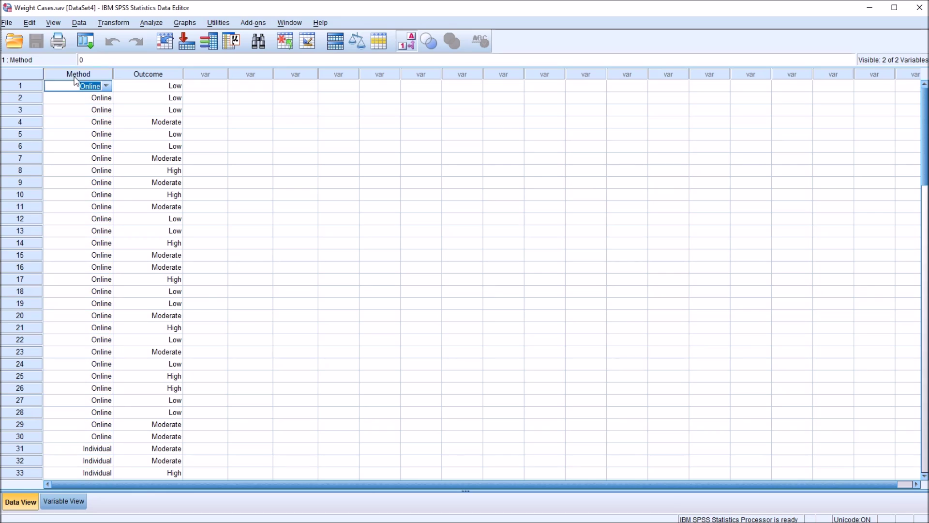
{"action": "left_click", "coordinate": [75, 80]}
{"action": "double_click", "coordinate": [76, 87]}
{"action": "left_click", "coordinate": [72, 90]}
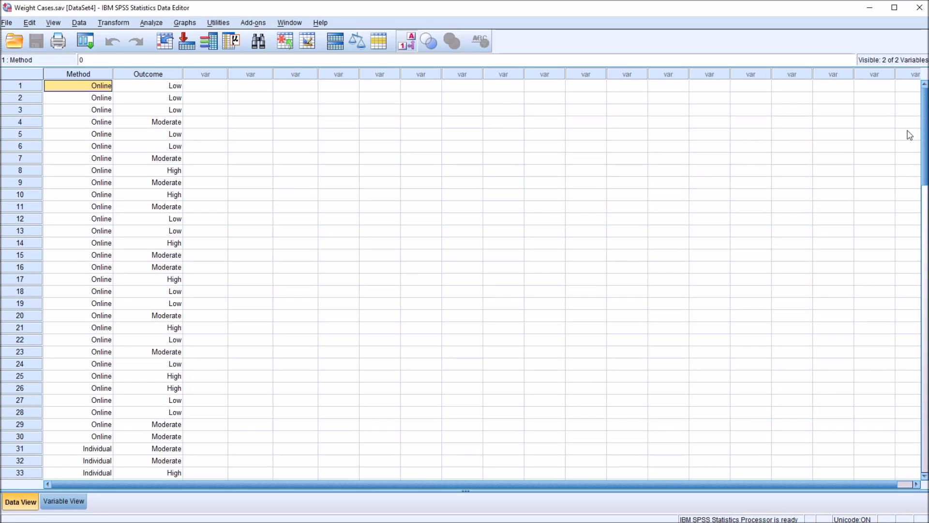
Scroll through the raw cases to the last case, row 61, checking several Outcome cells.
{"action": "left_click_drag", "start_coordinate": [924, 135], "coordinate": [852, 222]}
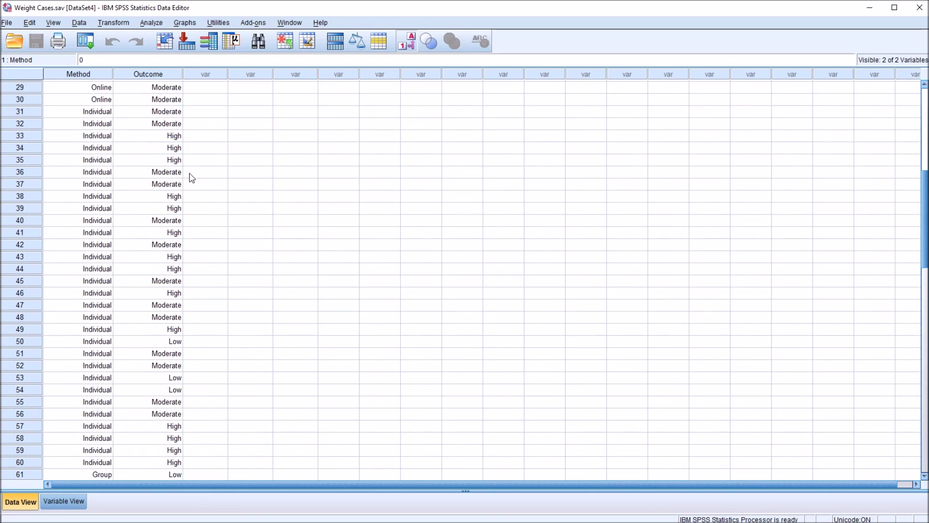
{"action": "left_click", "coordinate": [83, 112]}
{"action": "left_click", "coordinate": [84, 474]}
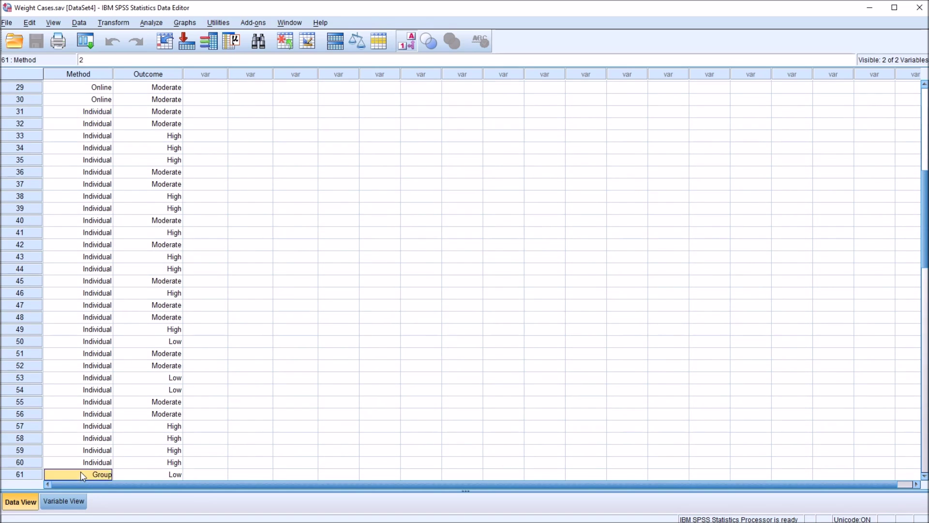
{"action": "left_click_drag", "start_coordinate": [926, 254], "coordinate": [925, 171]}
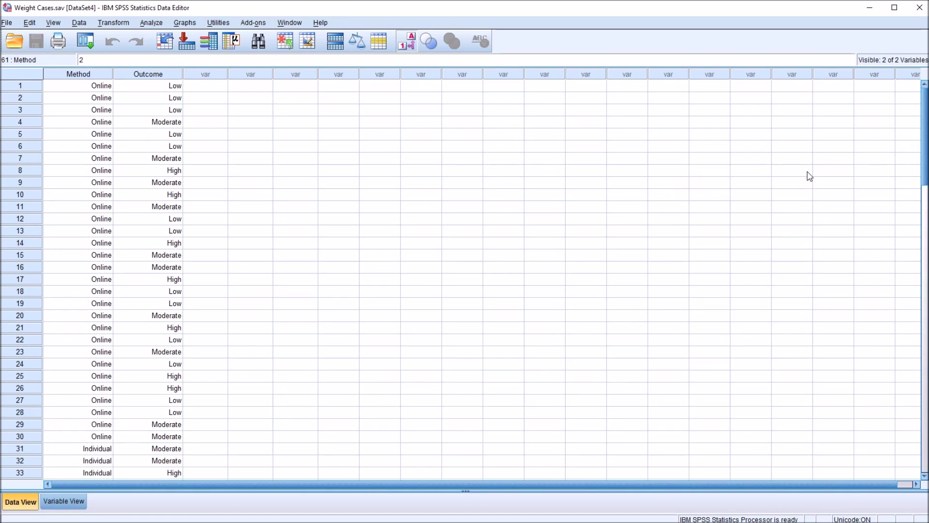
{"action": "left_click", "coordinate": [137, 87]}
{"action": "left_click", "coordinate": [141, 76]}
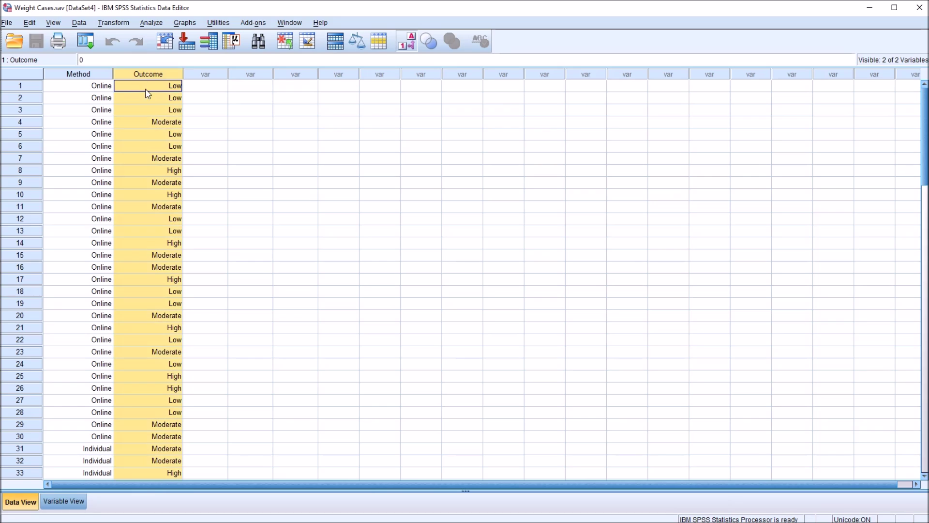
{"action": "left_click", "coordinate": [151, 87]}
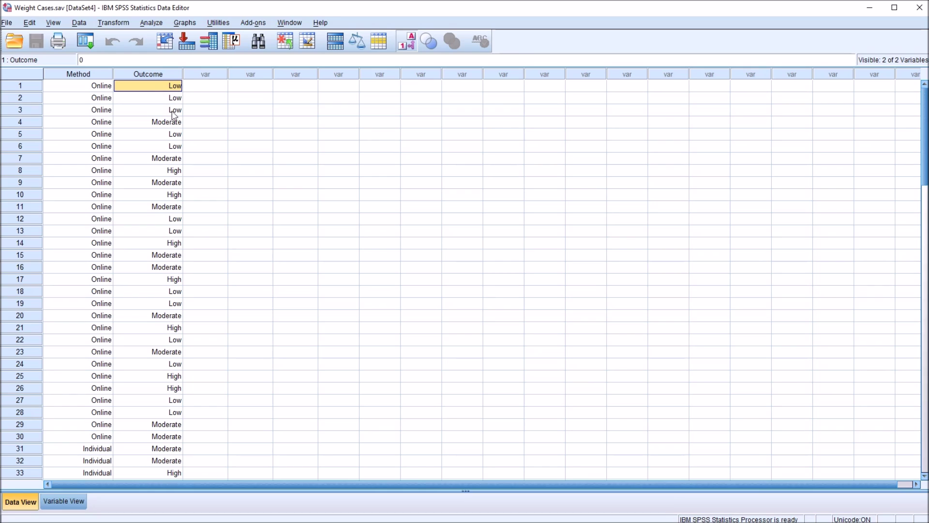
{"action": "left_click", "coordinate": [150, 124]}
{"action": "left_click", "coordinate": [144, 172]}
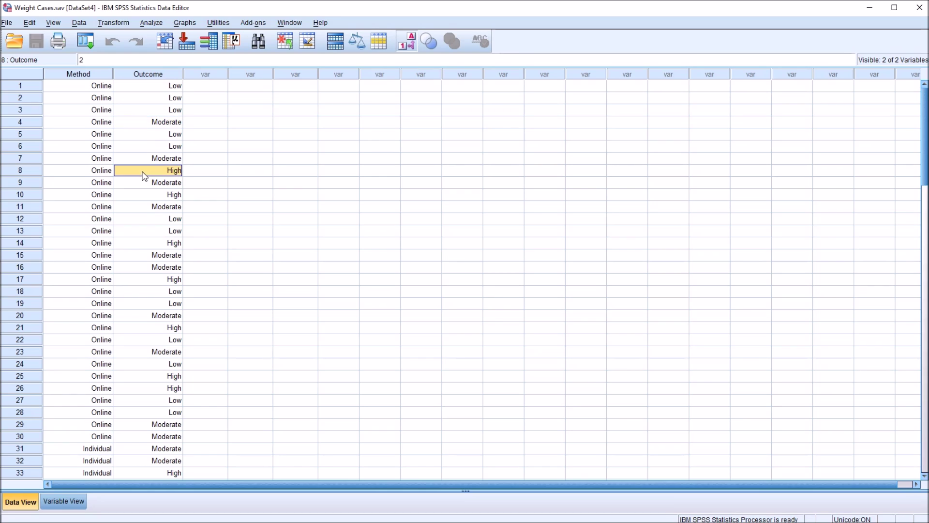
{"action": "left_click", "coordinate": [80, 75]}
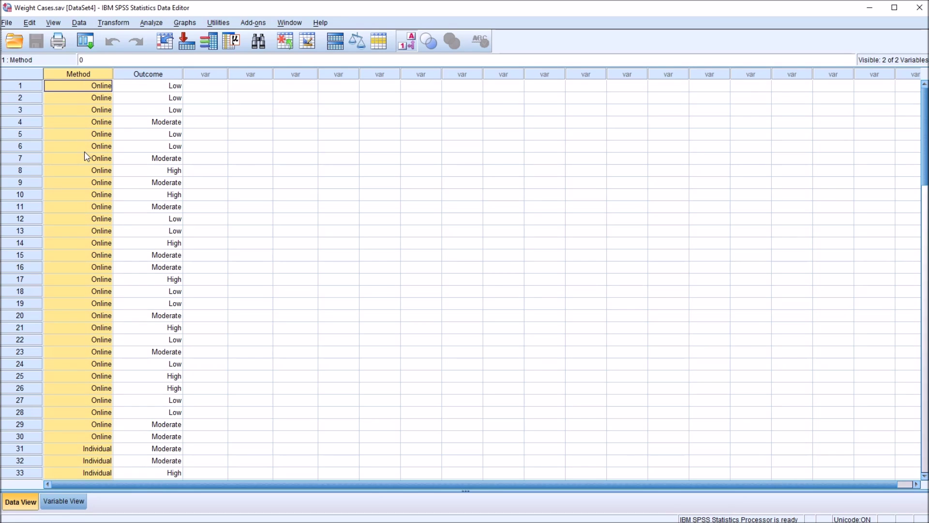
{"action": "left_click", "coordinate": [148, 75]}
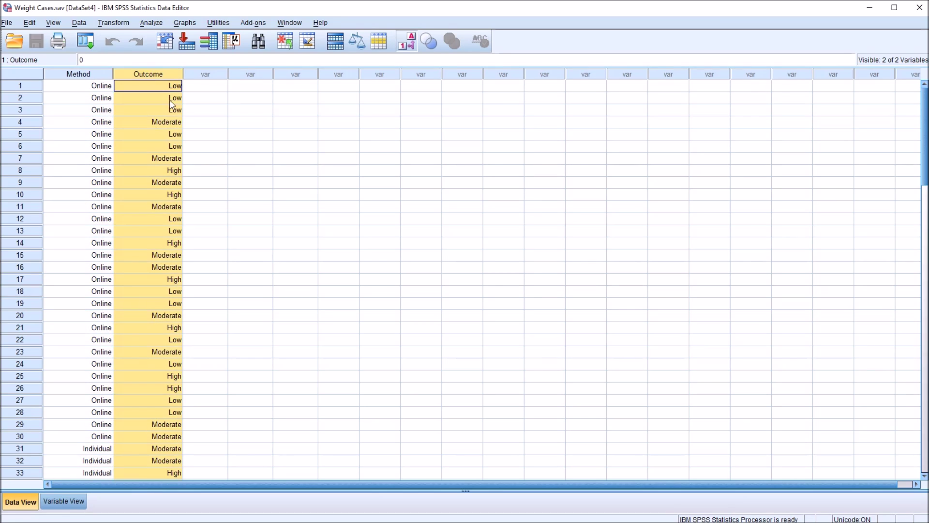
{"action": "left_click", "coordinate": [192, 89]}
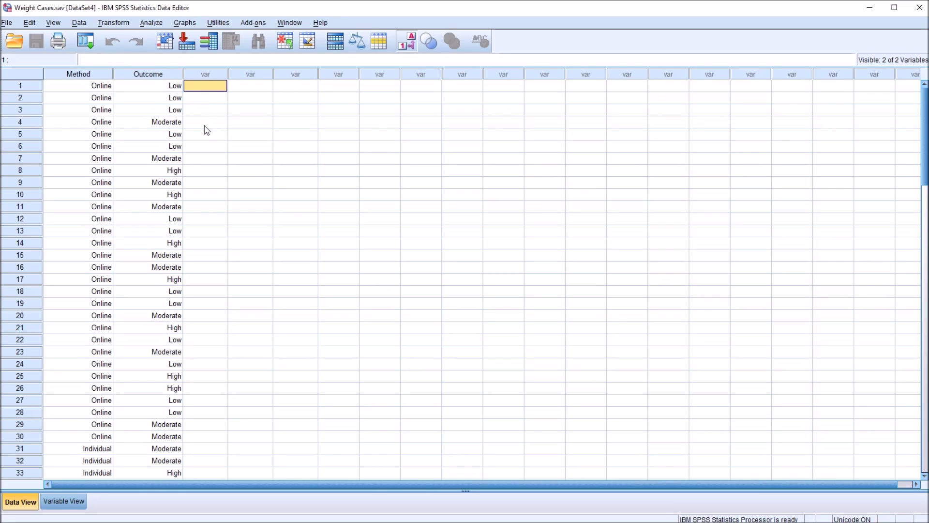
Set up a crosstab with Method in the rows and Outcome in the columns.
{"action": "left_click", "coordinate": [150, 23]}
{"action": "mouse_move", "coordinate": [178, 55]}
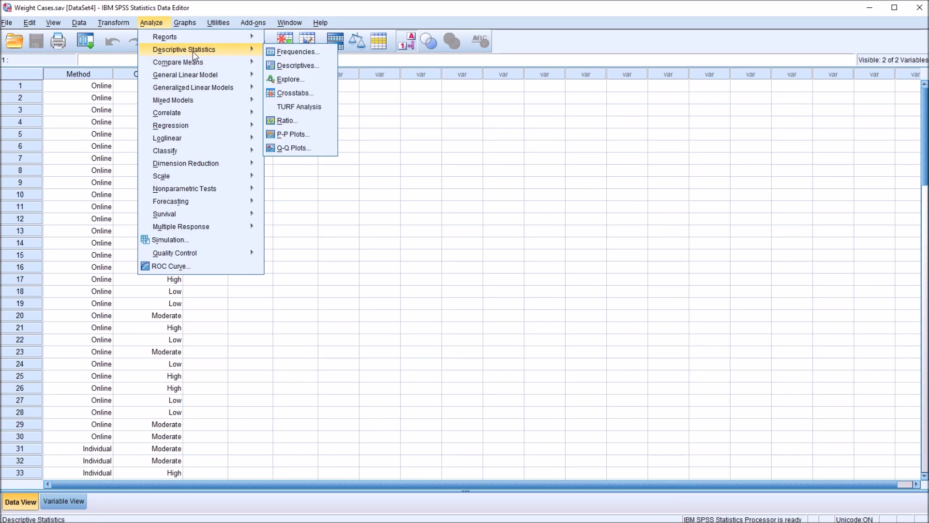
{"action": "left_click", "coordinate": [291, 93]}
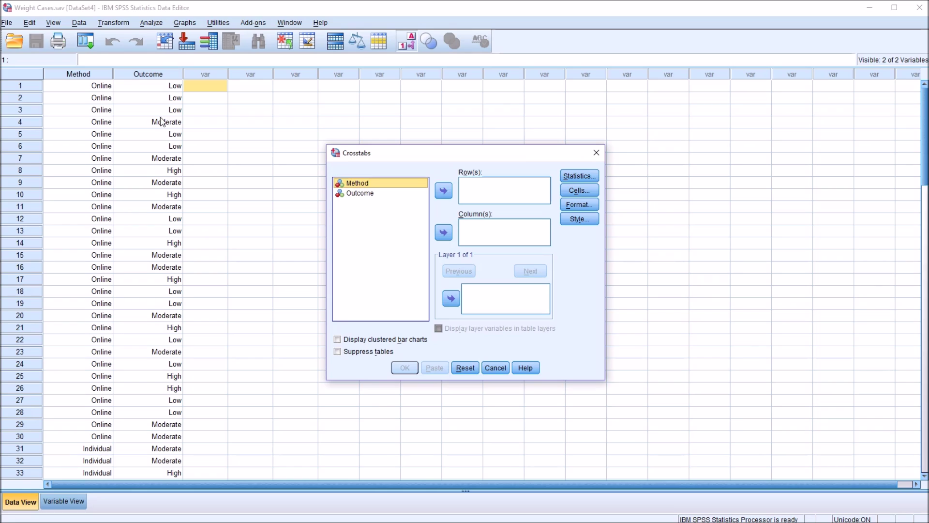
{"action": "left_click_drag", "start_coordinate": [362, 185], "coordinate": [477, 191]}
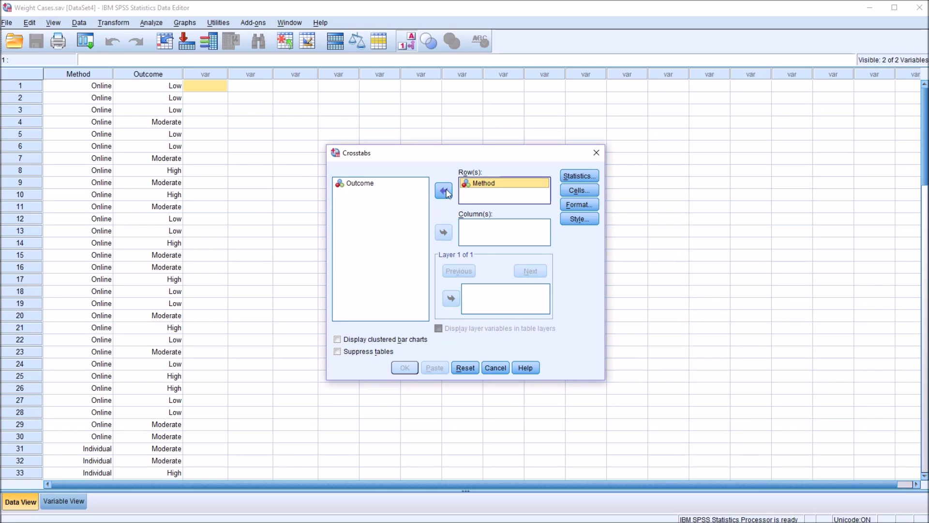
{"action": "left_click_drag", "start_coordinate": [362, 185], "coordinate": [477, 235]}
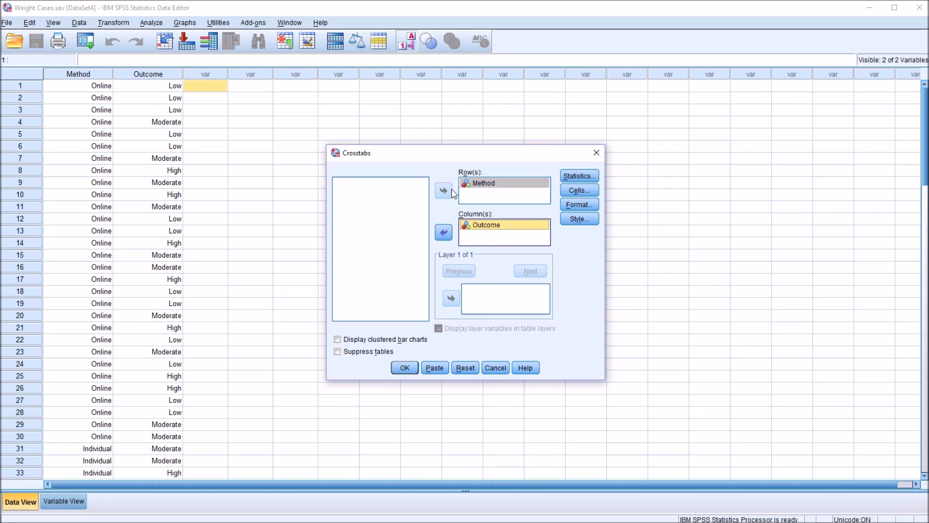
{"action": "left_click", "coordinate": [486, 186]}
{"action": "left_click", "coordinate": [489, 225]}
Add the chi-square test and run the Method by Outcome crosstab.
{"action": "left_click", "coordinate": [573, 177]}
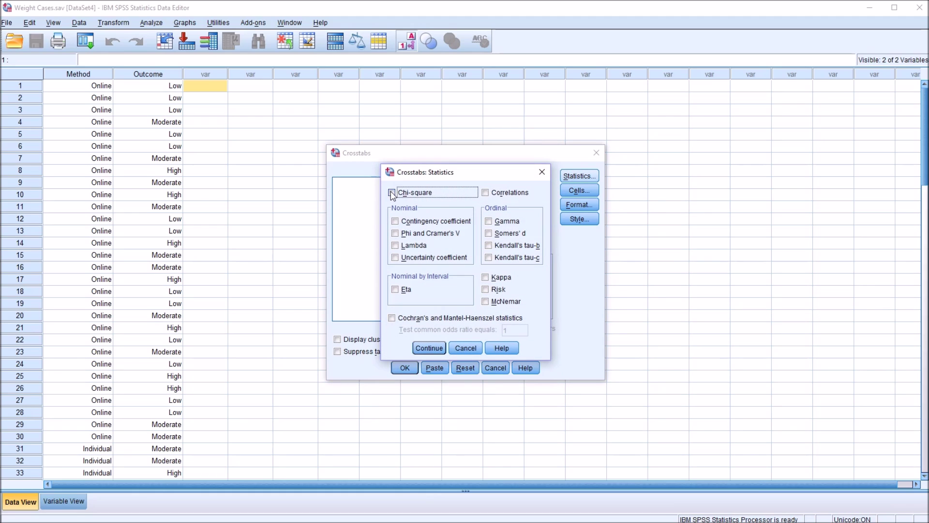
{"action": "left_click", "coordinate": [392, 193]}
{"action": "left_click", "coordinate": [429, 348]}
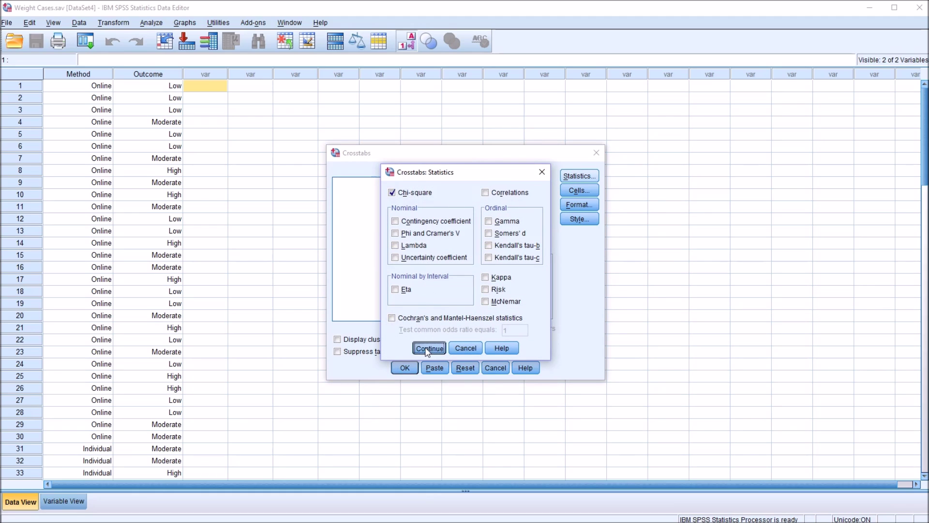
{"action": "left_click", "coordinate": [406, 369]}
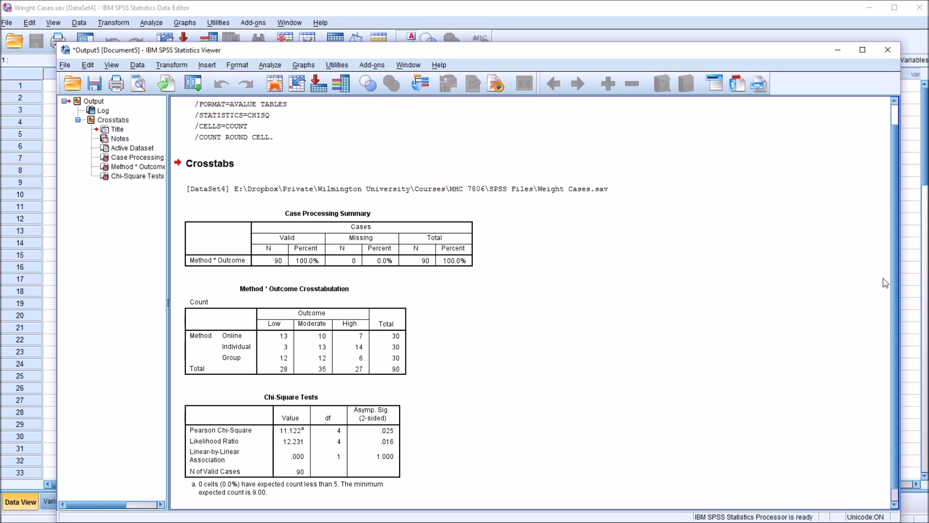
{"action": "scroll", "coordinate": [893, 286], "scroll_direction": "down", "scroll_amount": 1}
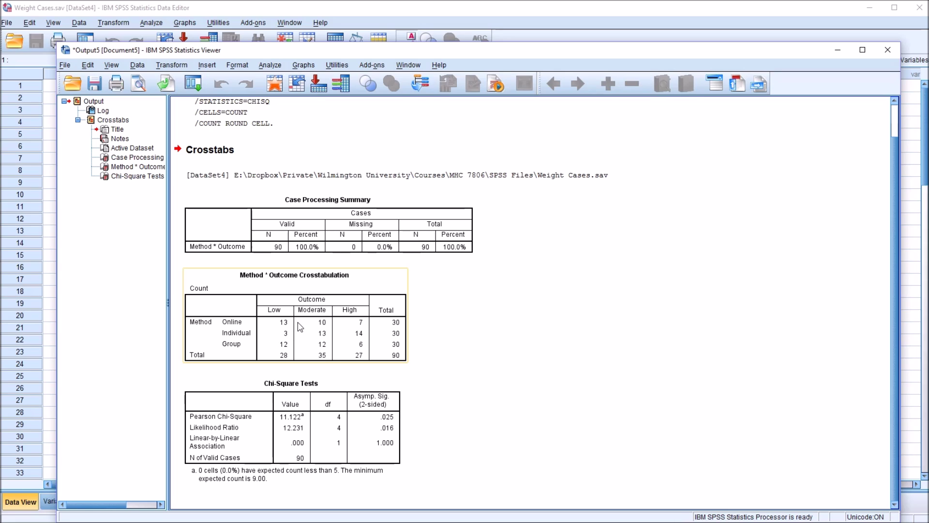
{"action": "left_click", "coordinate": [280, 327]}
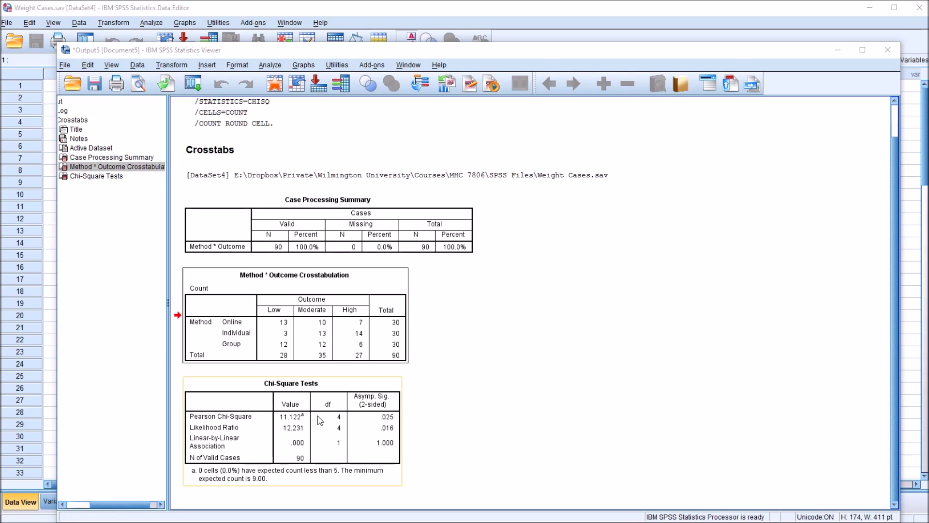
{"action": "left_click", "coordinate": [338, 432]}
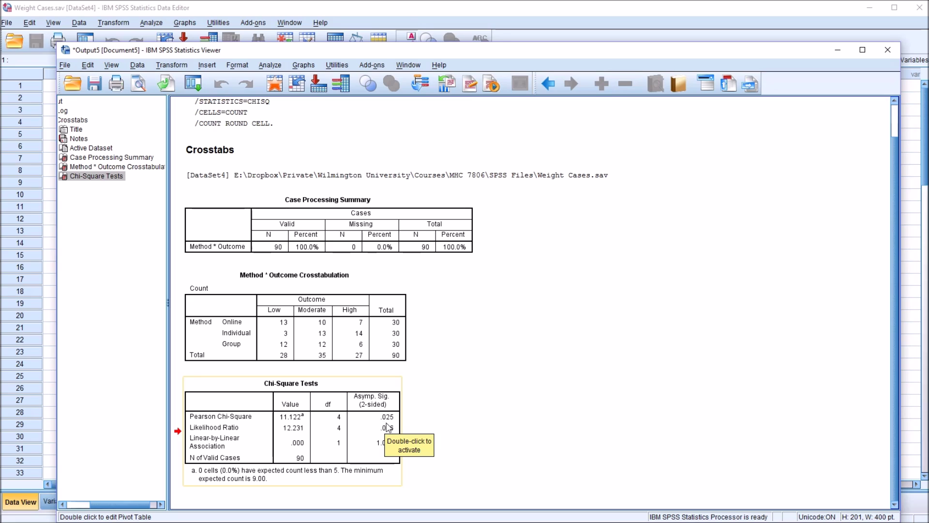
{"action": "left_click", "coordinate": [460, 467]}
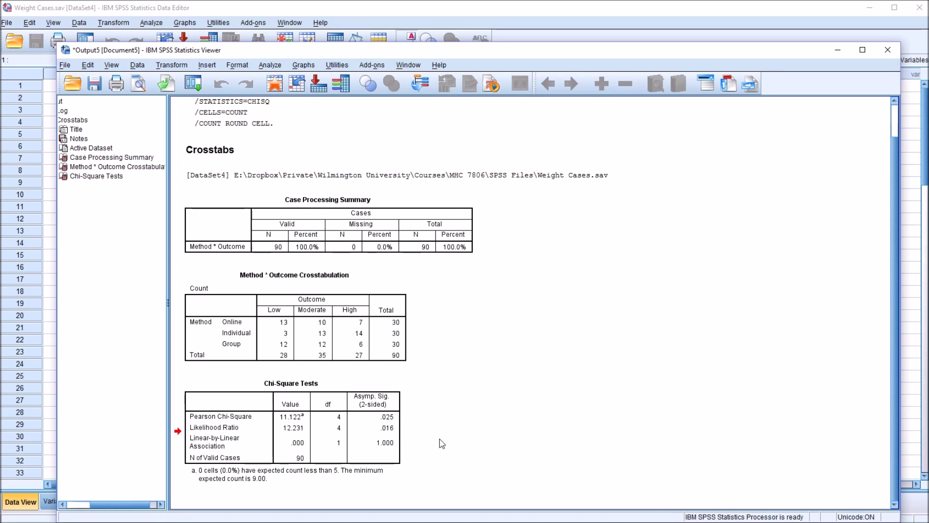
{"action": "left_click", "coordinate": [379, 522]}
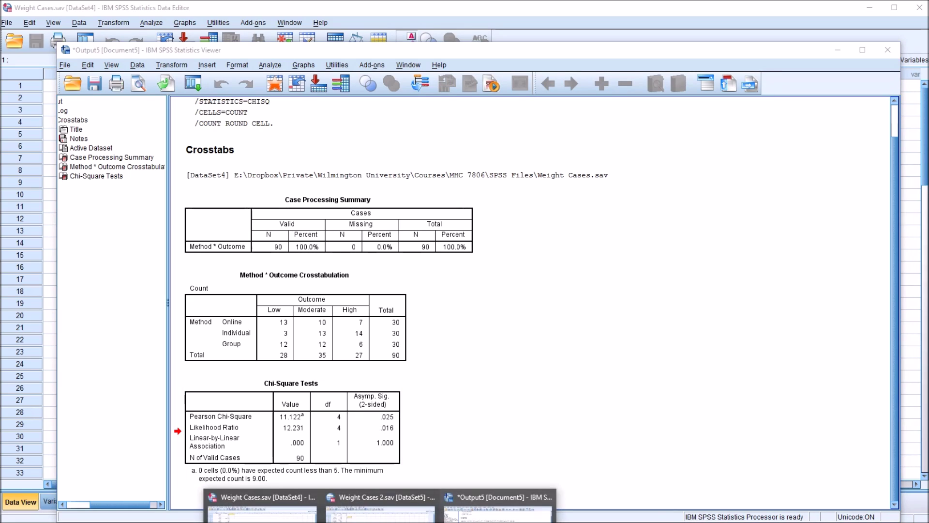
{"action": "left_click", "coordinate": [380, 506]}
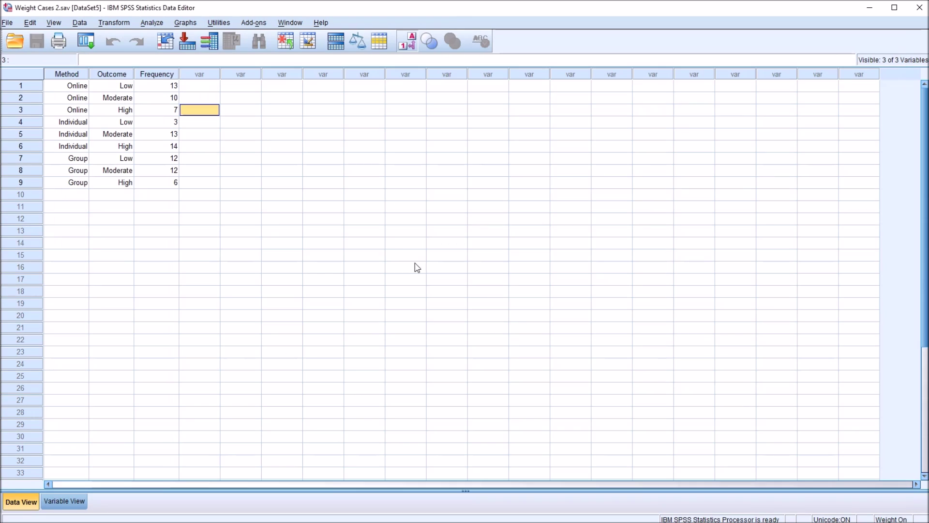
{"action": "left_click", "coordinate": [67, 76]}
{"action": "left_click", "coordinate": [110, 76]}
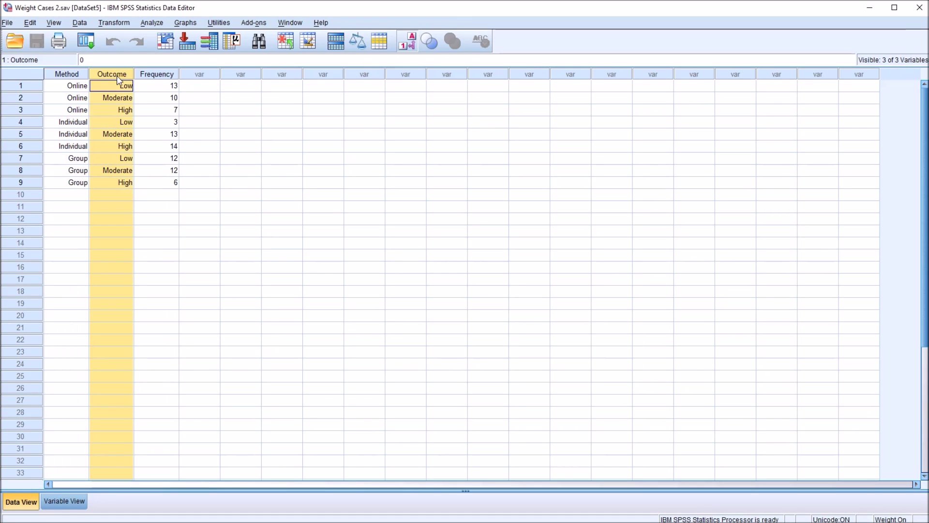
{"action": "left_click", "coordinate": [65, 73]}
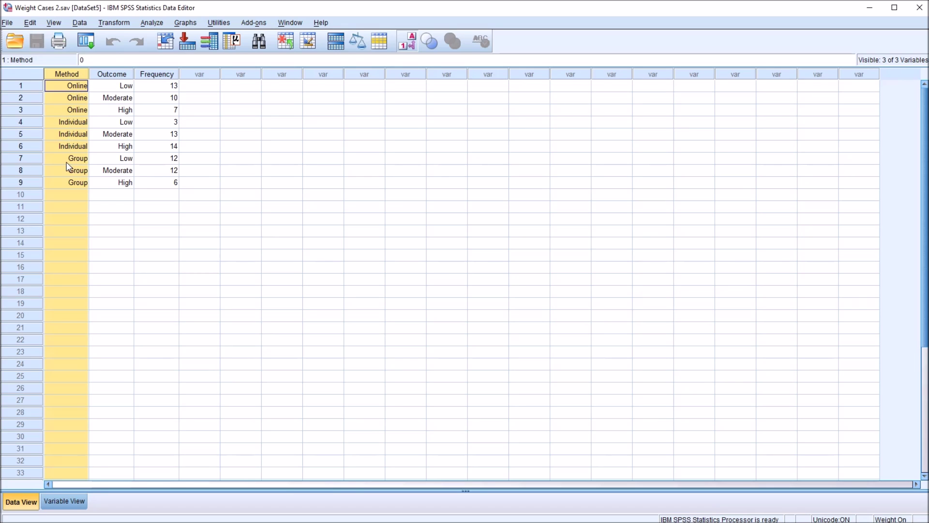
{"action": "left_click", "coordinate": [106, 75]}
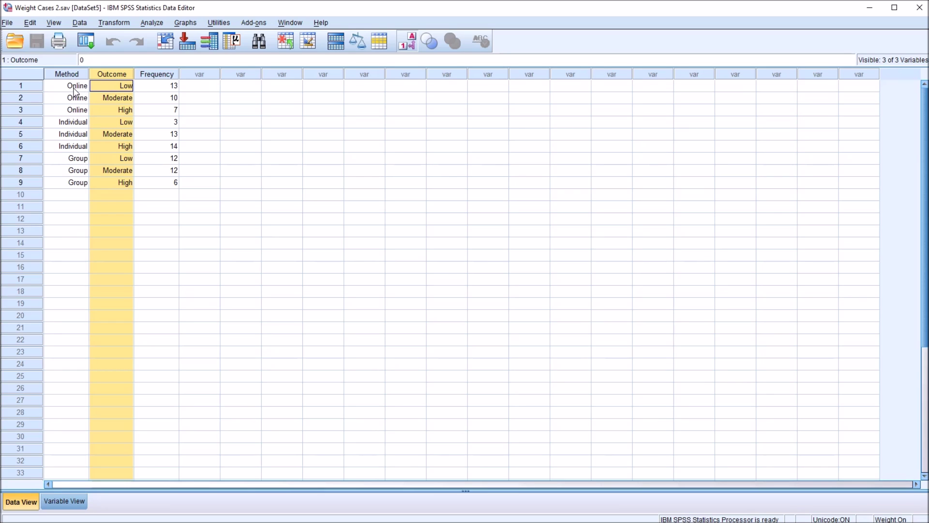
{"action": "left_click", "coordinate": [75, 89]}
{"action": "left_click", "coordinate": [90, 91]}
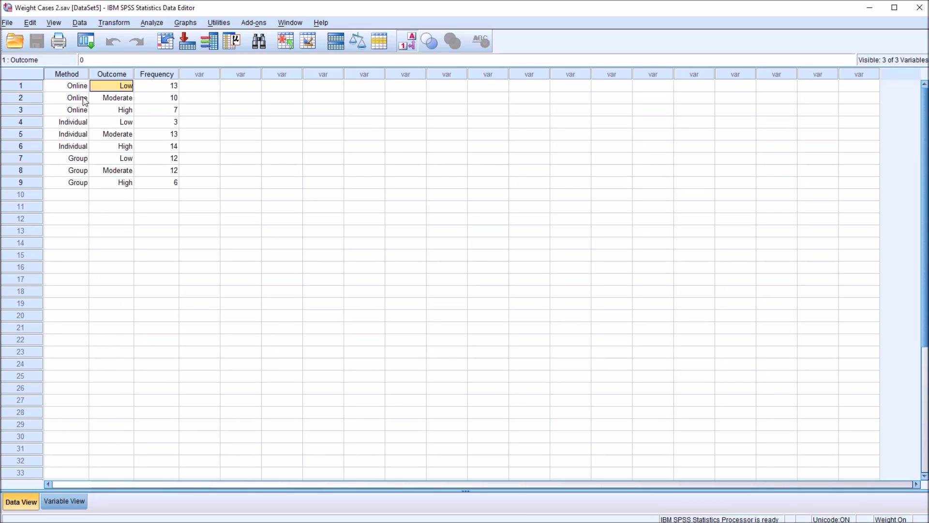
{"action": "left_click", "coordinate": [23, 85]}
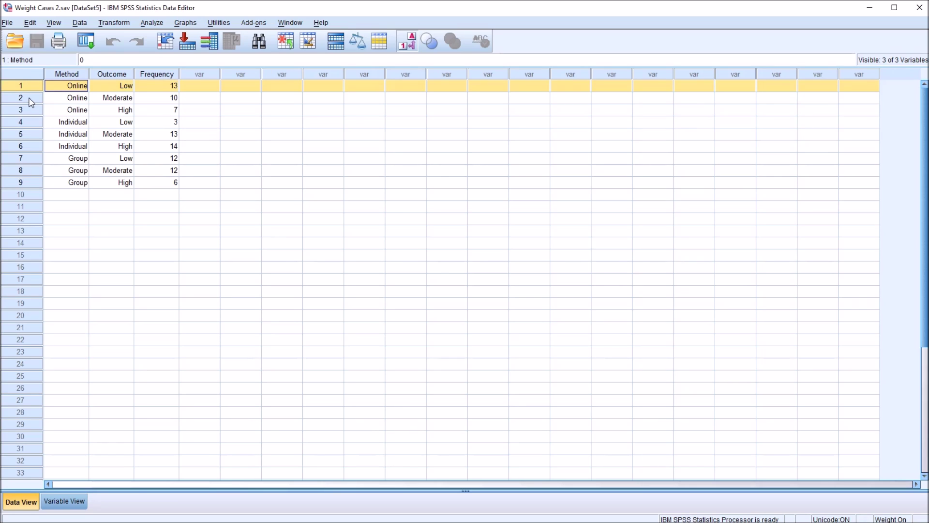
{"action": "left_click", "coordinate": [30, 99]}
{"action": "left_click", "coordinate": [23, 183]}
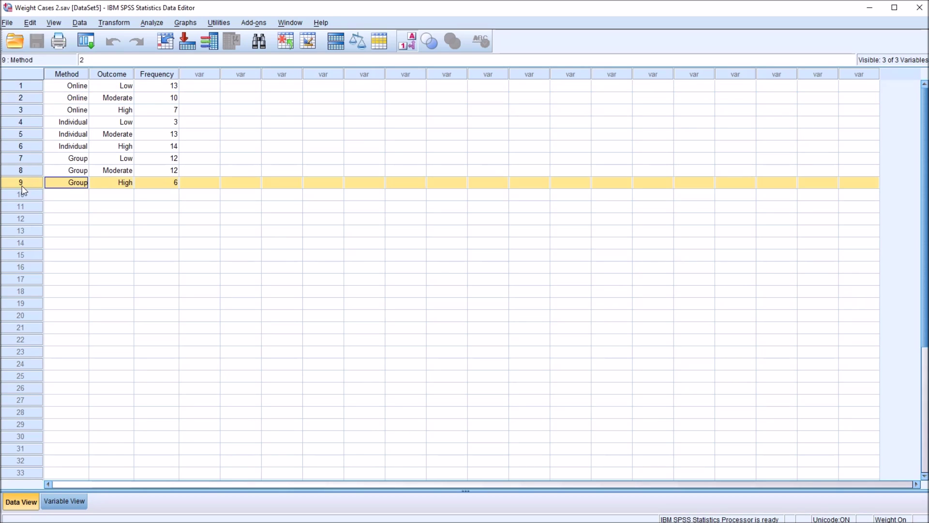
{"action": "left_click", "coordinate": [60, 87]}
{"action": "left_click", "coordinate": [104, 87]}
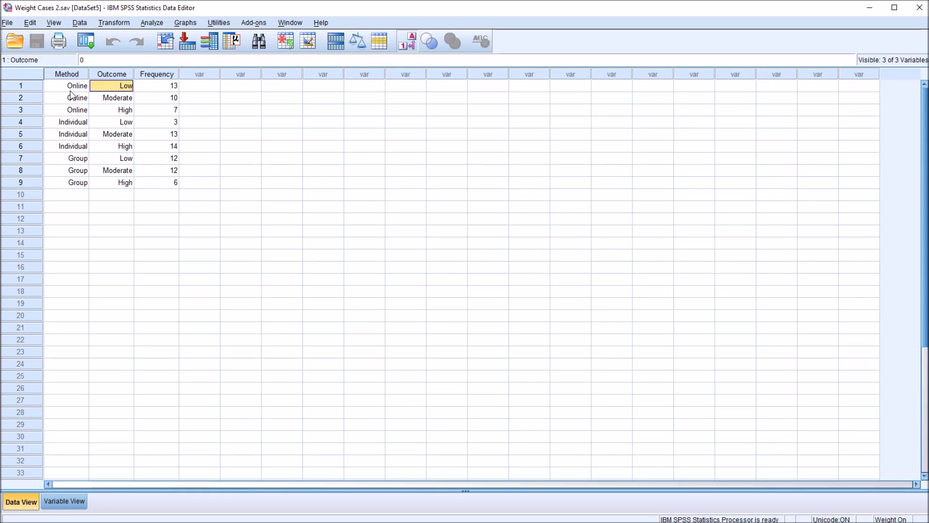
{"action": "left_click", "coordinate": [73, 89]}
{"action": "left_click", "coordinate": [99, 84]}
{"action": "left_click", "coordinate": [80, 100]}
{"action": "left_click", "coordinate": [98, 99]}
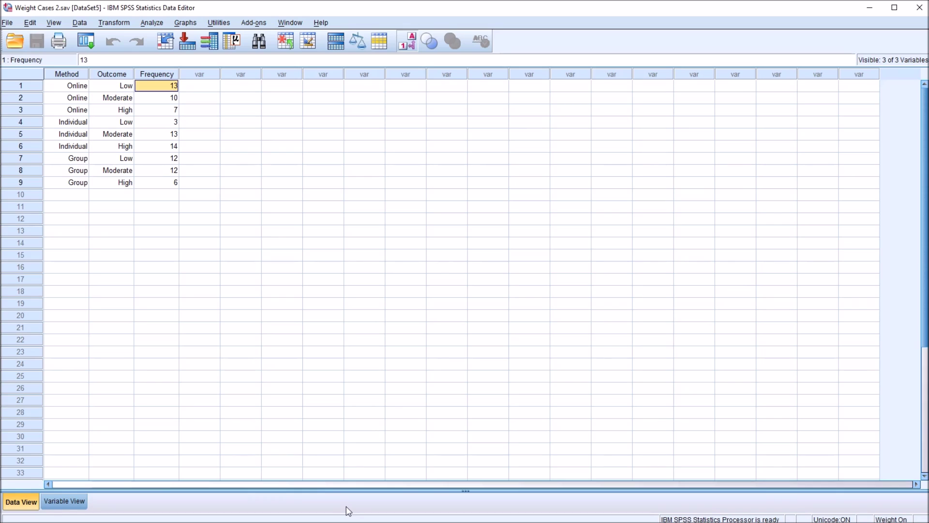
{"action": "left_click", "coordinate": [154, 75]}
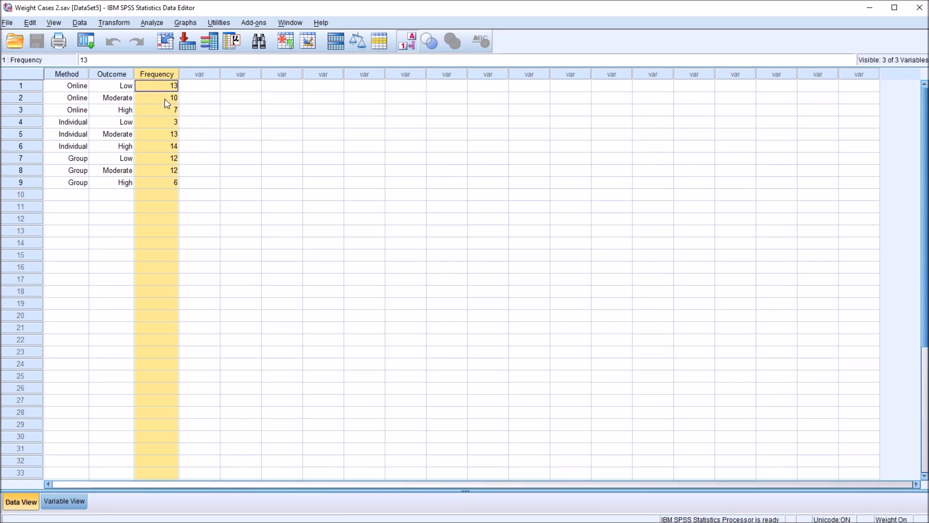
{"action": "left_click", "coordinate": [161, 99]}
{"action": "left_click", "coordinate": [69, 87]}
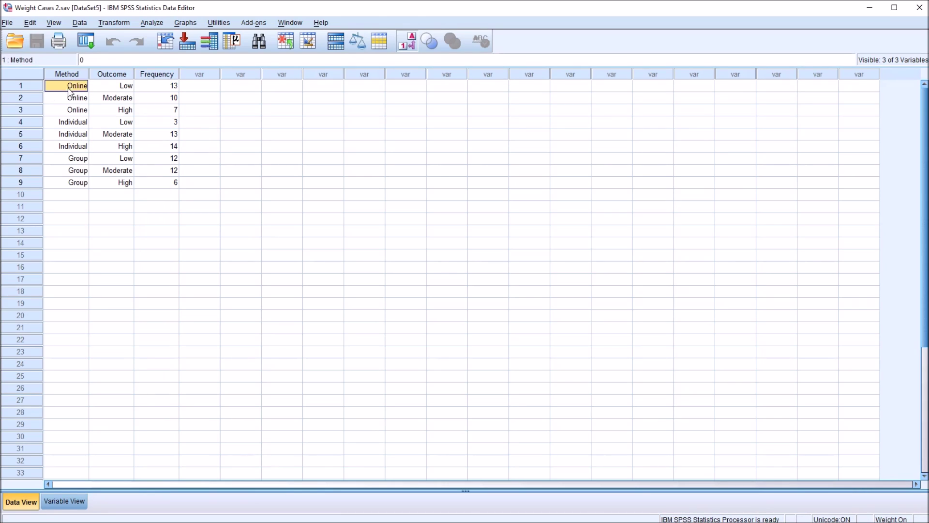
{"action": "left_click", "coordinate": [109, 87]}
{"action": "left_click", "coordinate": [163, 87]}
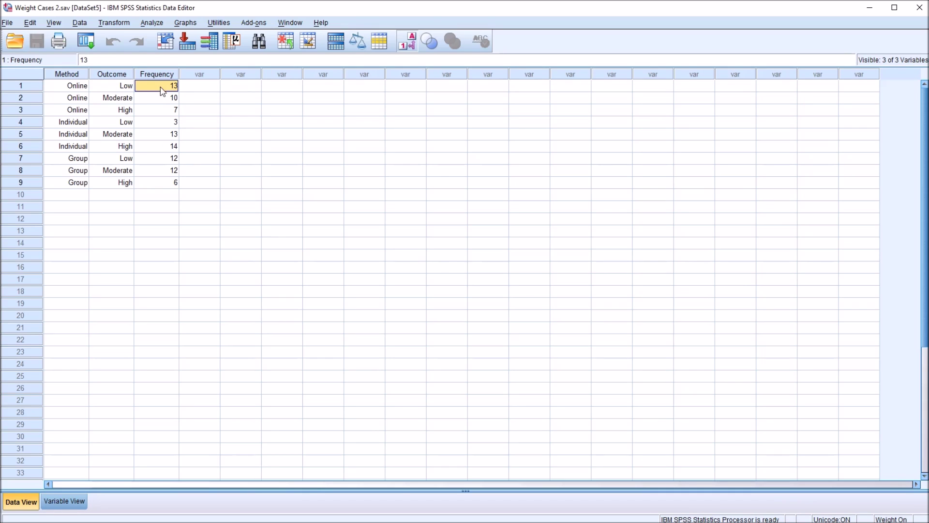
{"action": "left_click", "coordinate": [81, 100]}
{"action": "left_click", "coordinate": [116, 99]}
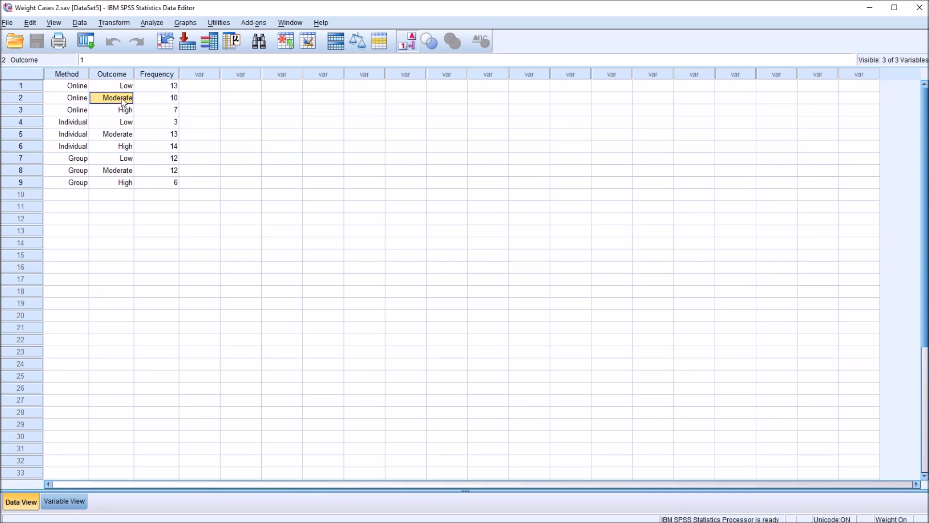
{"action": "left_click", "coordinate": [161, 100]}
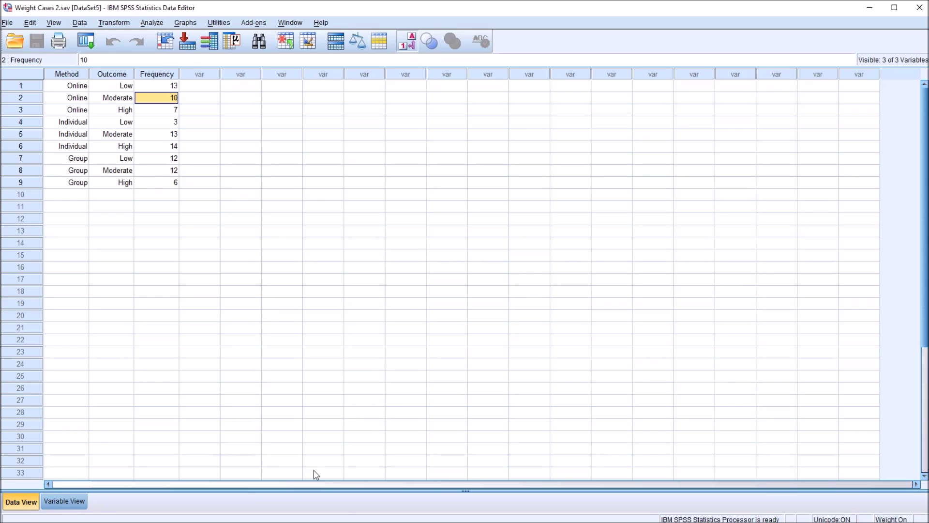
Bring the Output5 Viewer with the Crosstabs results forward and reposition it in full view.
{"action": "left_click", "coordinate": [496, 503]}
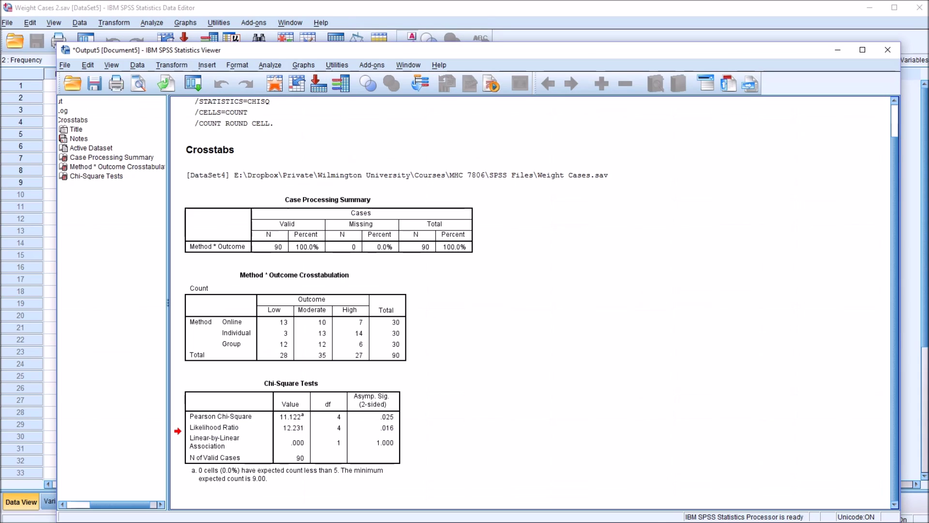
{"action": "left_click_drag", "start_coordinate": [300, 50], "coordinate": [430, 21]}
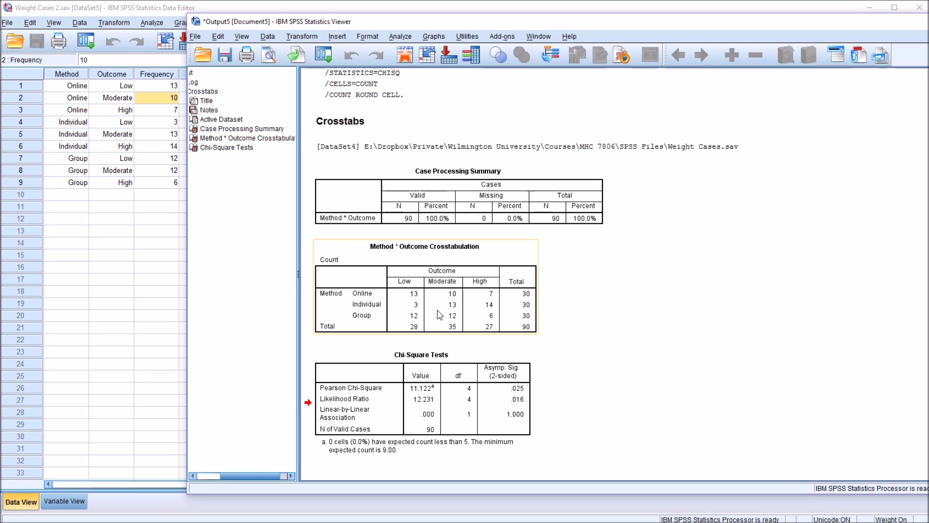
{"action": "left_click_drag", "start_coordinate": [576, 25], "coordinate": [446, 26]}
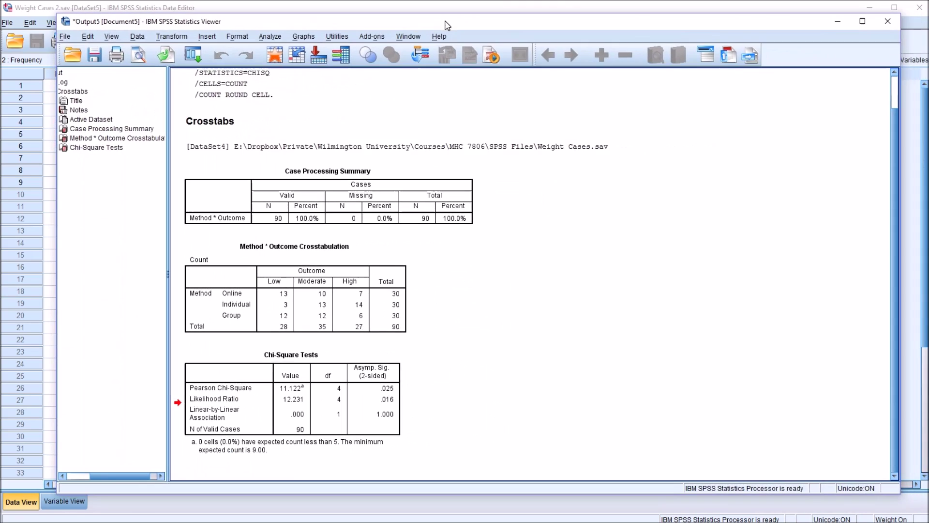
Minimize the Viewer and scroll through the raw Weight Cases.sav data.
{"action": "left_click", "coordinate": [838, 21]}
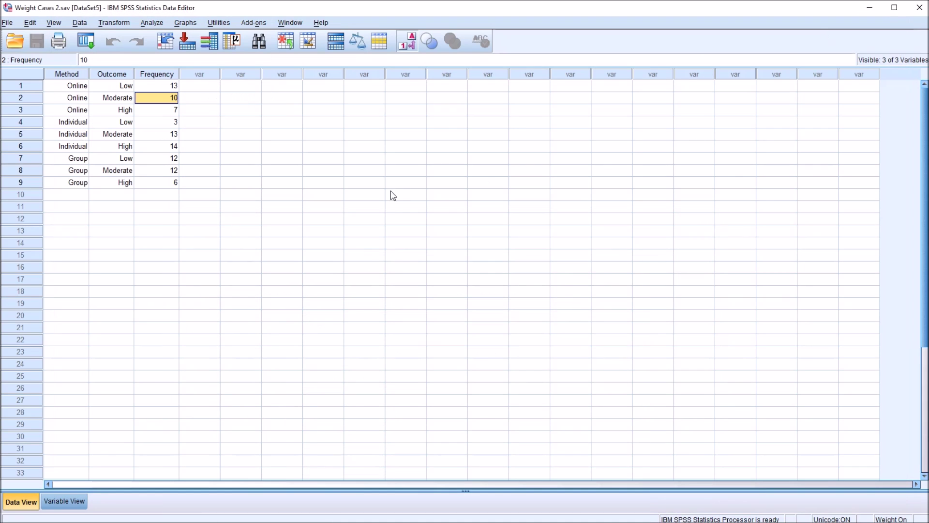
{"action": "left_click", "coordinate": [189, 183]}
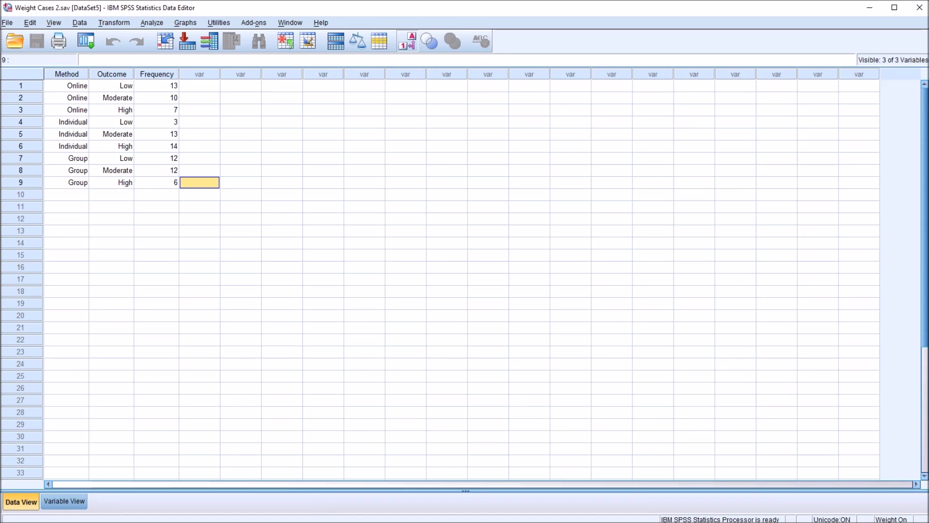
{"action": "mouse_move", "coordinate": [383, 514]}
{"action": "left_click", "coordinate": [264, 506]}
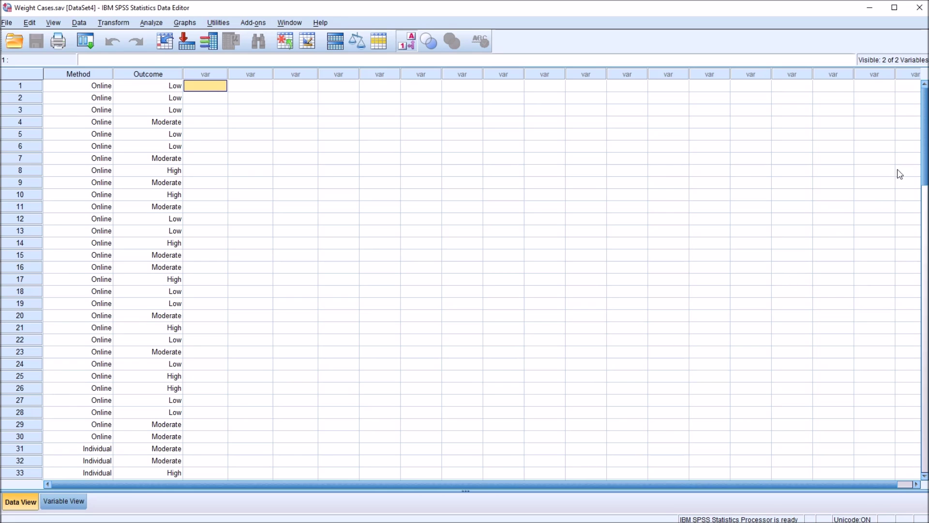
{"action": "scroll", "coordinate": [900, 174], "scroll_direction": "down", "scroll_amount": 19}
{"action": "scroll", "coordinate": [898, 182], "scroll_direction": "up", "scroll_amount": 15}
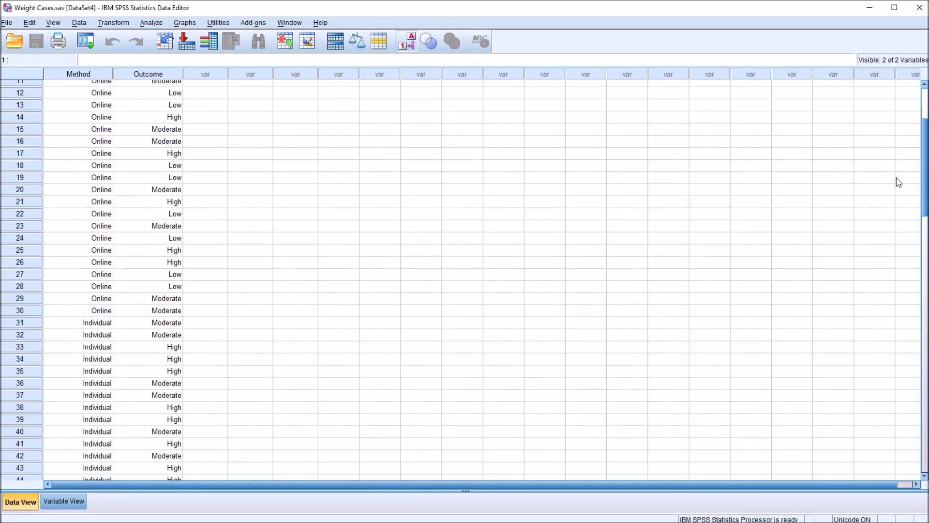
{"action": "scroll", "coordinate": [899, 182], "scroll_direction": "up", "scroll_amount": 4}
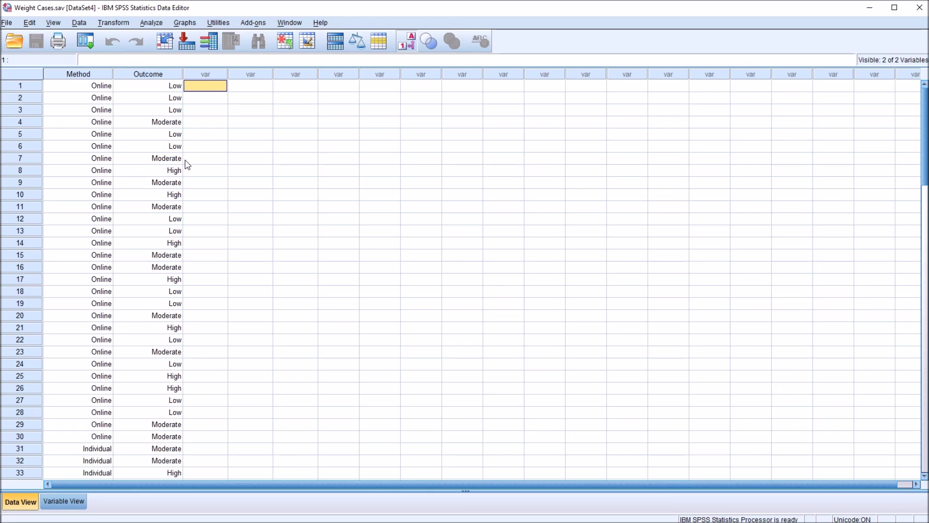
Compare the raw Method and Outcome columns, then return to Weight Cases 2.sav.
{"action": "left_click", "coordinate": [91, 73]}
{"action": "left_click", "coordinate": [131, 77], "text": "shift"}
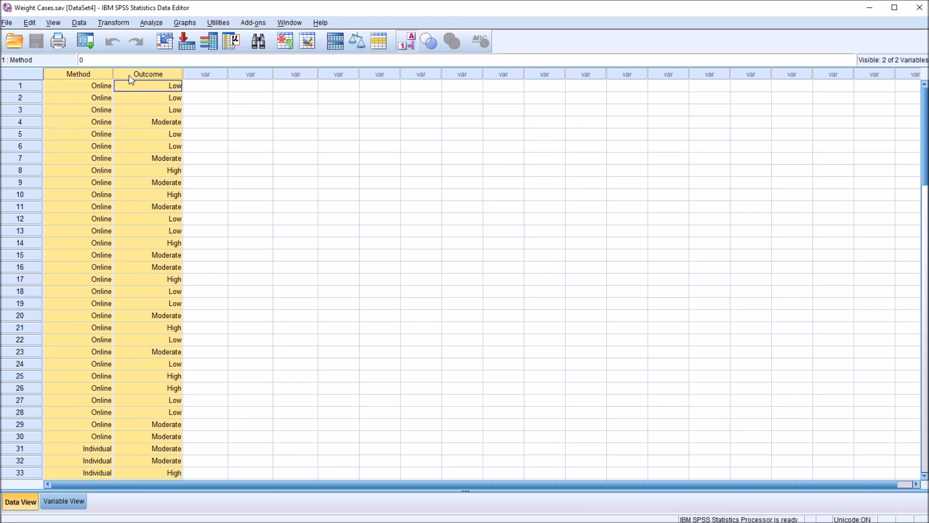
{"action": "left_click", "coordinate": [192, 90]}
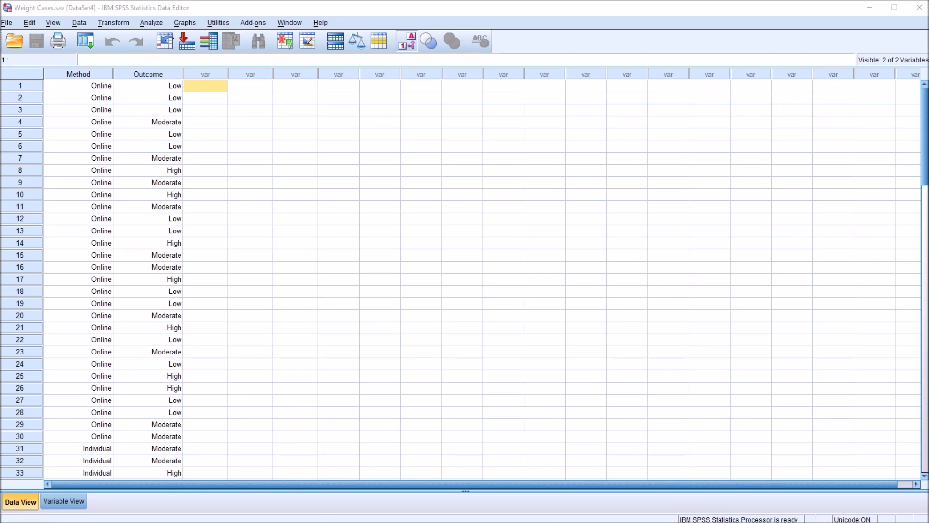
{"action": "left_click", "coordinate": [382, 506]}
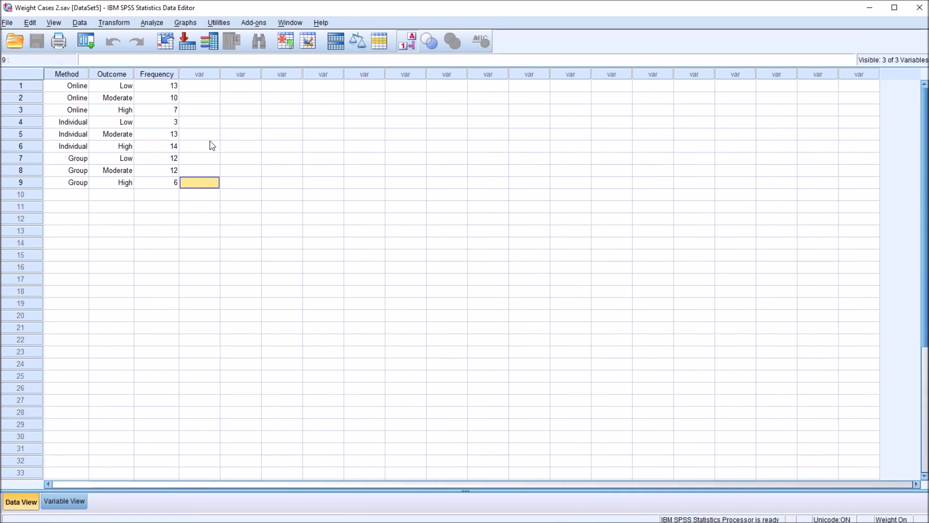
{"action": "left_click", "coordinate": [205, 90]}
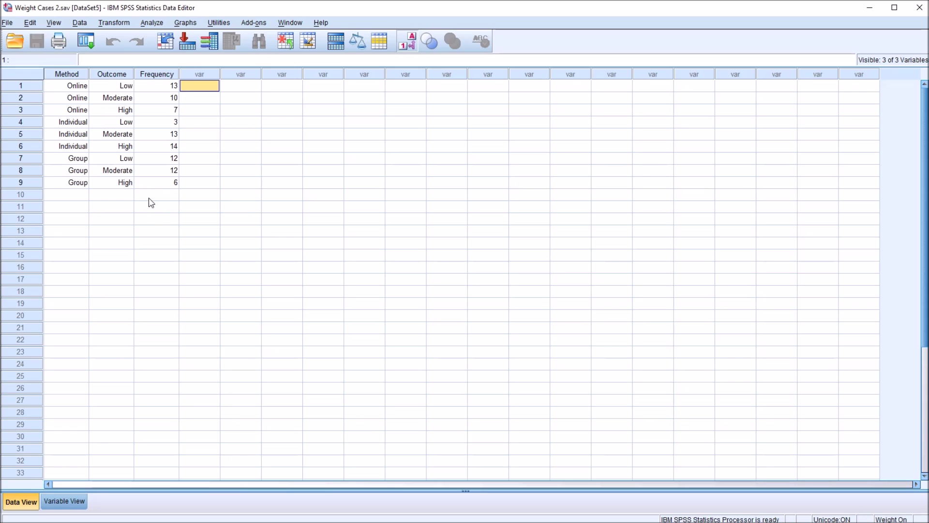
Turn on case weighting with Frequency as the weighting variable.
{"action": "left_click", "coordinate": [79, 25]}
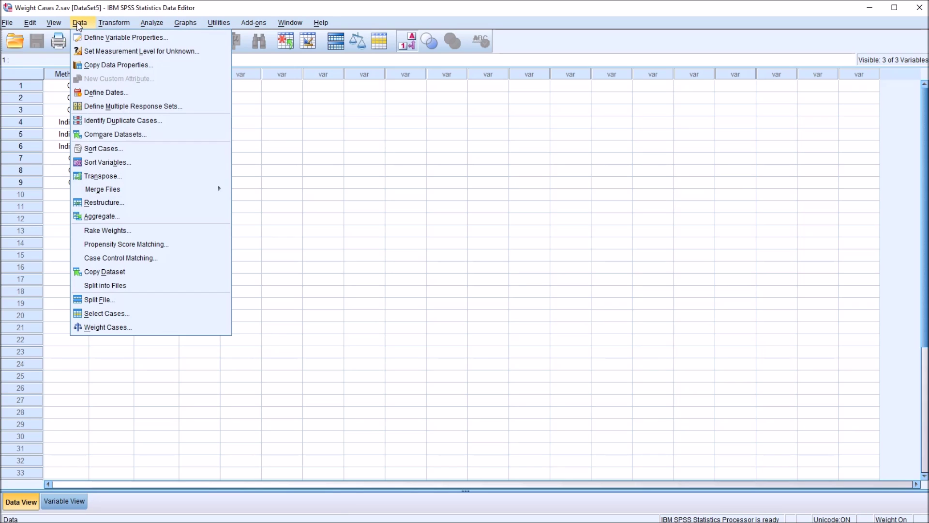
{"action": "left_click", "coordinate": [108, 327]}
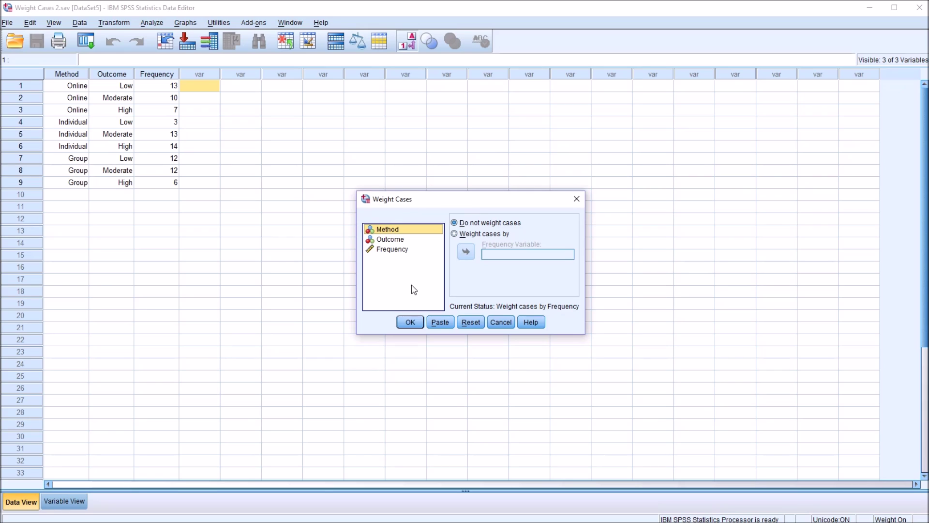
{"action": "left_click", "coordinate": [402, 239]}
{"action": "left_click", "coordinate": [402, 234]}
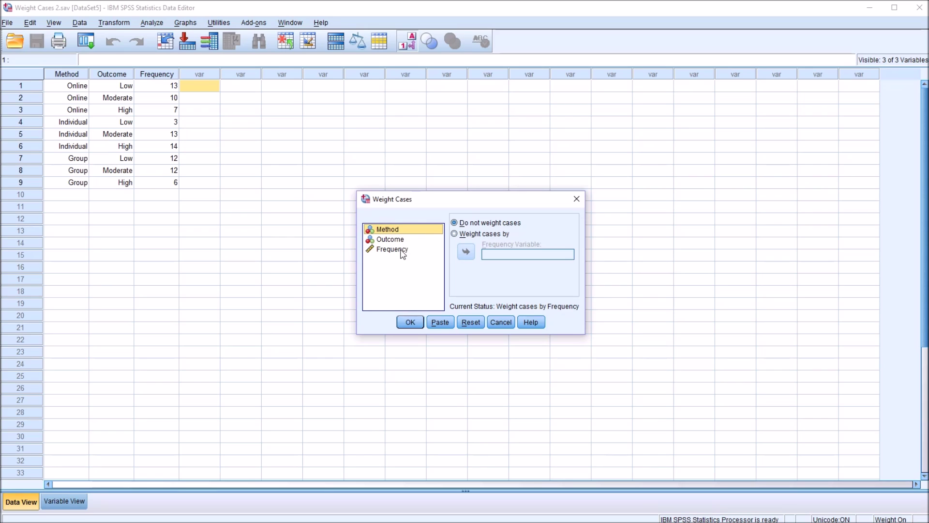
{"action": "left_click", "coordinate": [397, 250]}
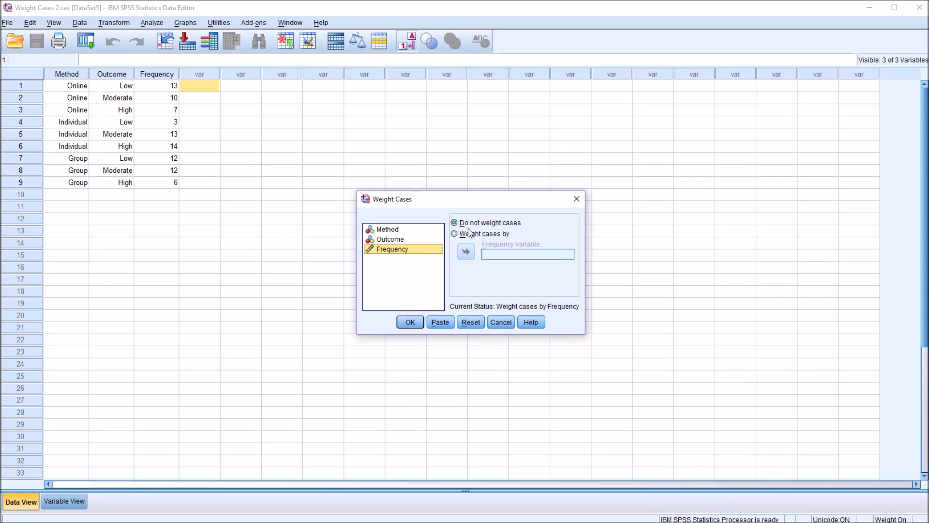
{"action": "left_click", "coordinate": [455, 234]}
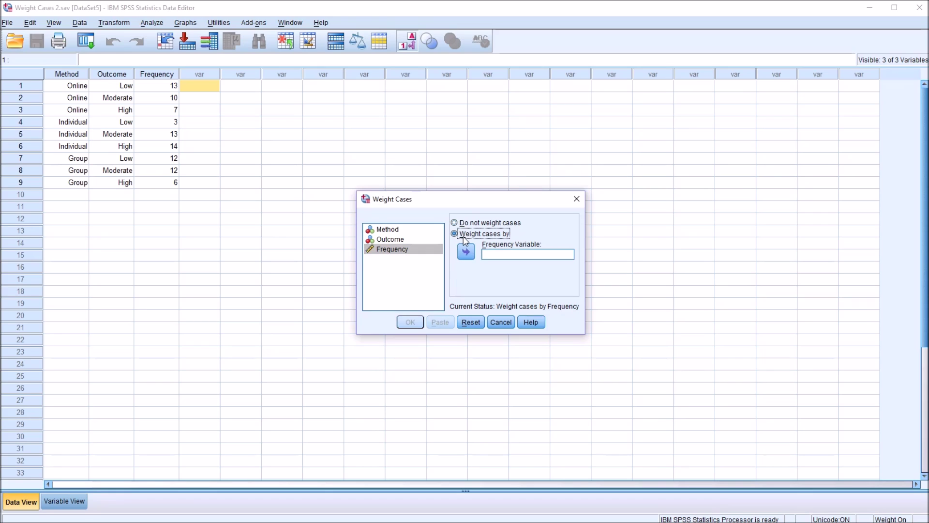
{"action": "left_click_drag", "start_coordinate": [393, 251], "coordinate": [503, 255]}
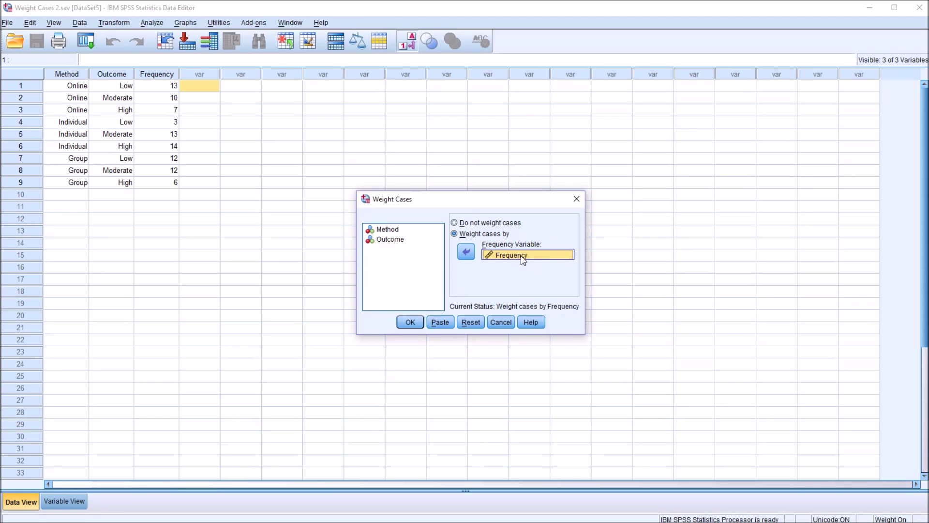
{"action": "left_click", "coordinate": [409, 323]}
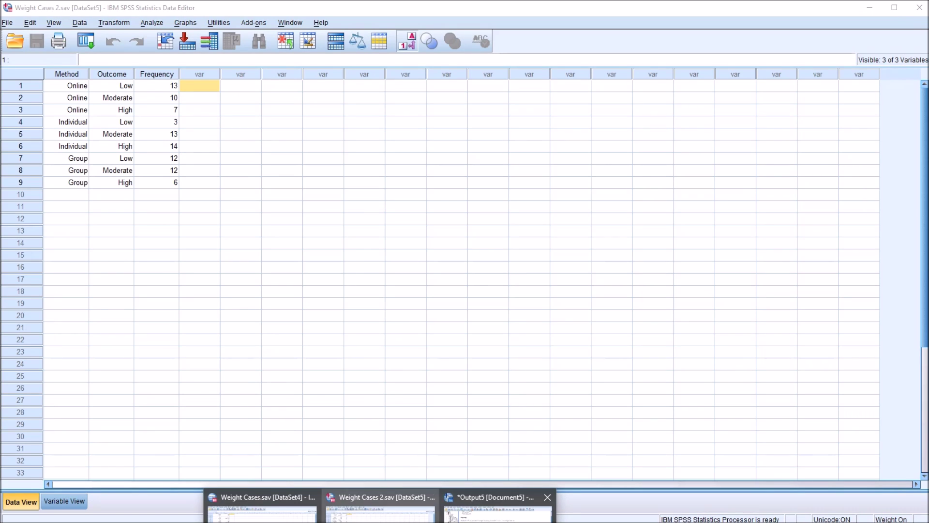
{"action": "left_click", "coordinate": [452, 499]}
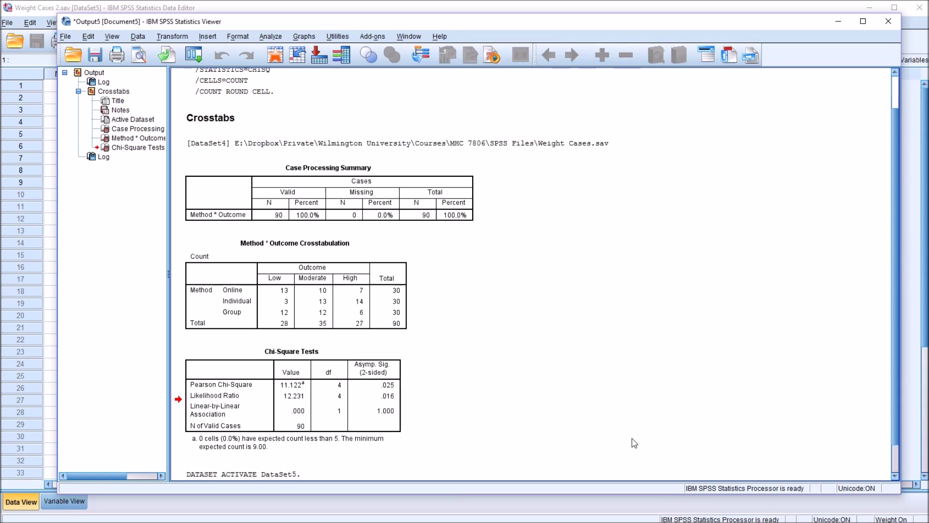
Check the weighting command in the output log, then bring the Weight Cases 2 Data Editor forward.
{"action": "scroll", "coordinate": [900, 452], "scroll_direction": "down", "scroll_amount": 1}
{"action": "scroll", "coordinate": [900, 452], "scroll_direction": "down", "scroll_amount": 1}
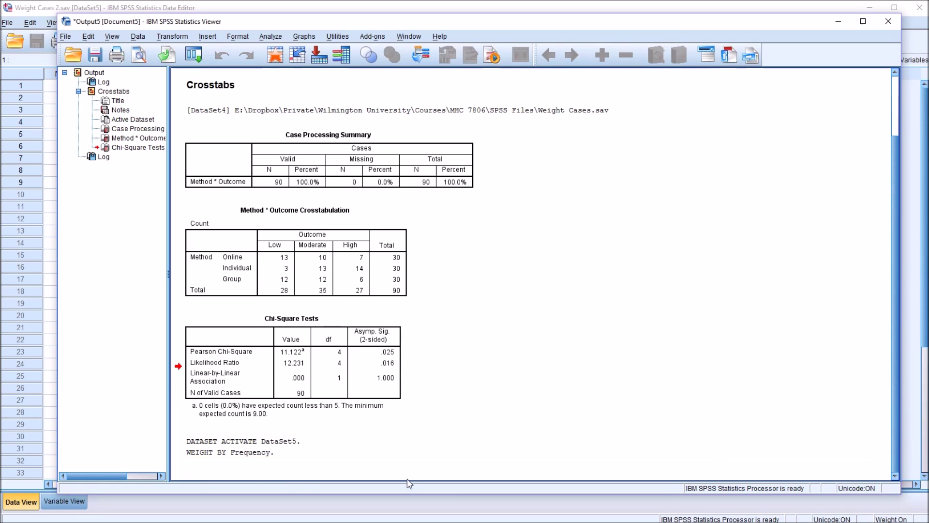
{"action": "left_click", "coordinate": [188, 460]}
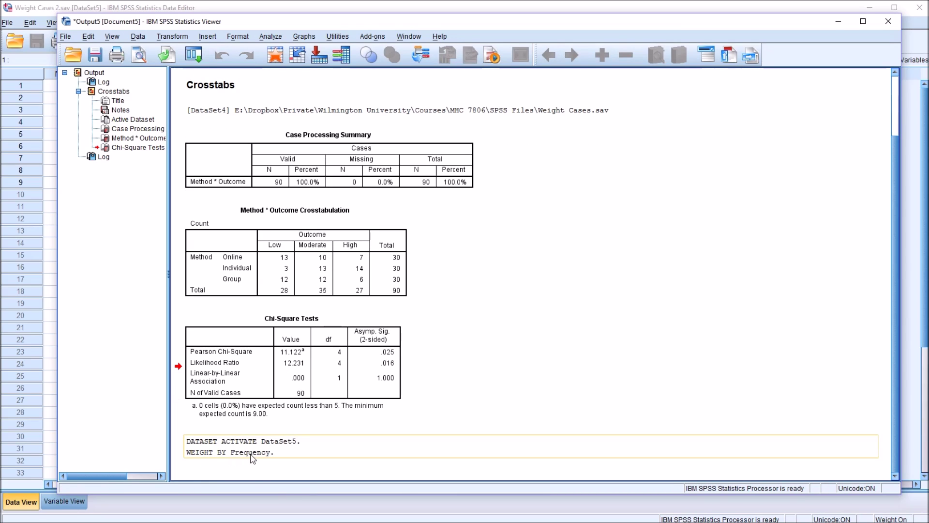
{"action": "left_click", "coordinate": [208, 464]}
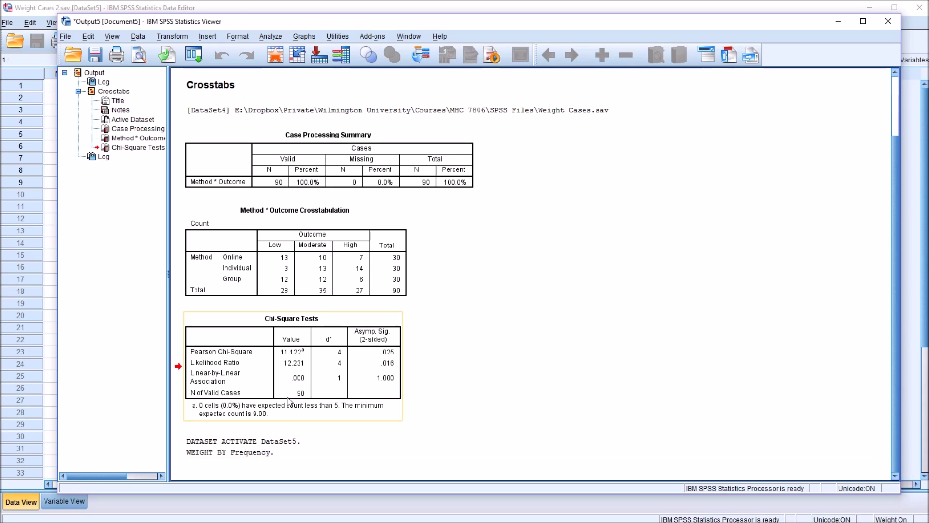
{"action": "left_click", "coordinate": [237, 11]}
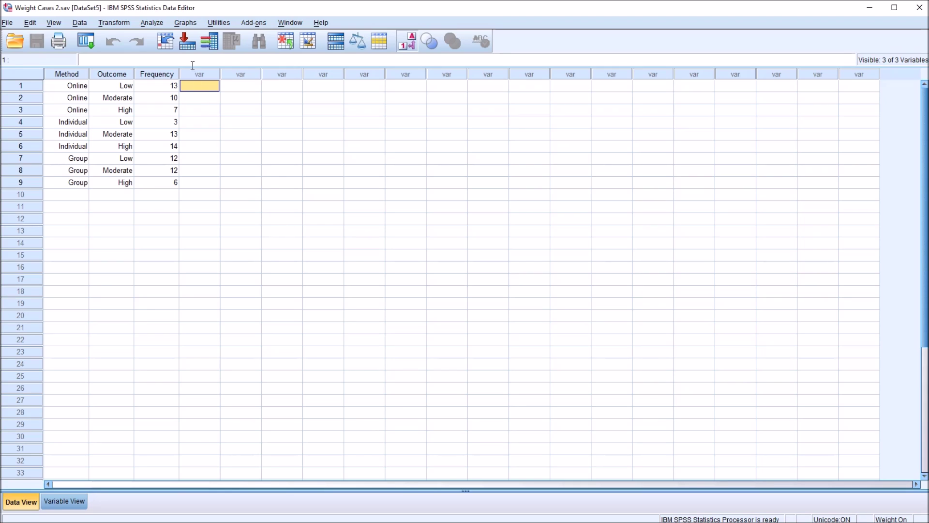
Run a chi-square crosstab with Method as rows and Outcome as columns on the weighted data.
{"action": "left_click", "coordinate": [148, 25]}
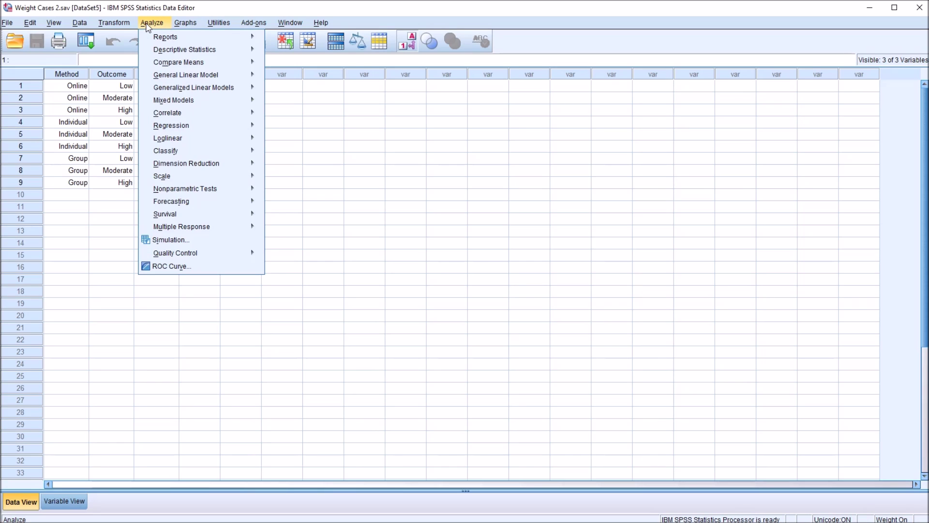
{"action": "mouse_move", "coordinate": [179, 54]}
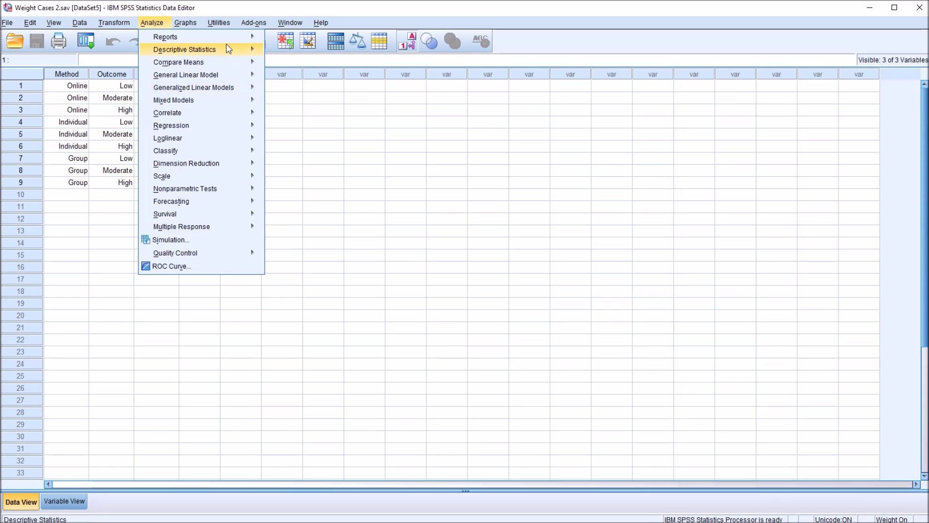
{"action": "mouse_move", "coordinate": [228, 48]}
{"action": "left_click", "coordinate": [296, 93]}
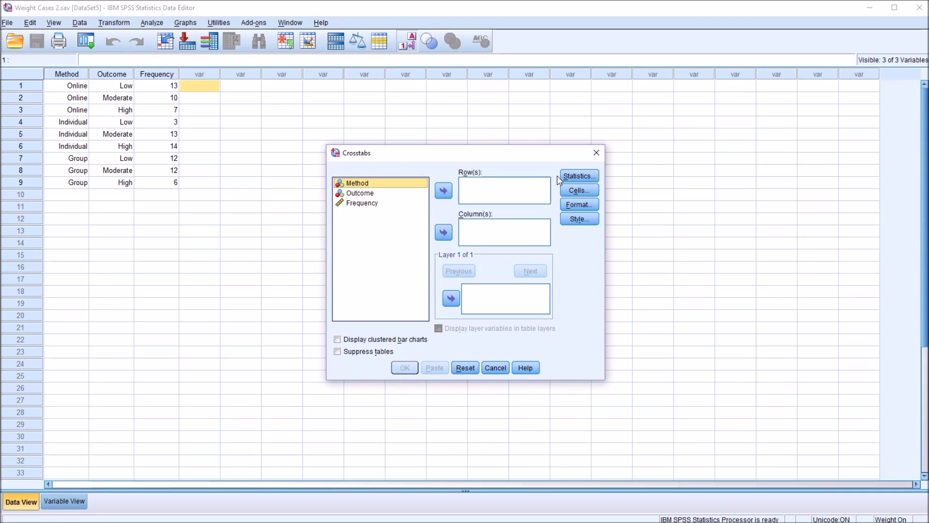
{"action": "left_click", "coordinate": [579, 176]}
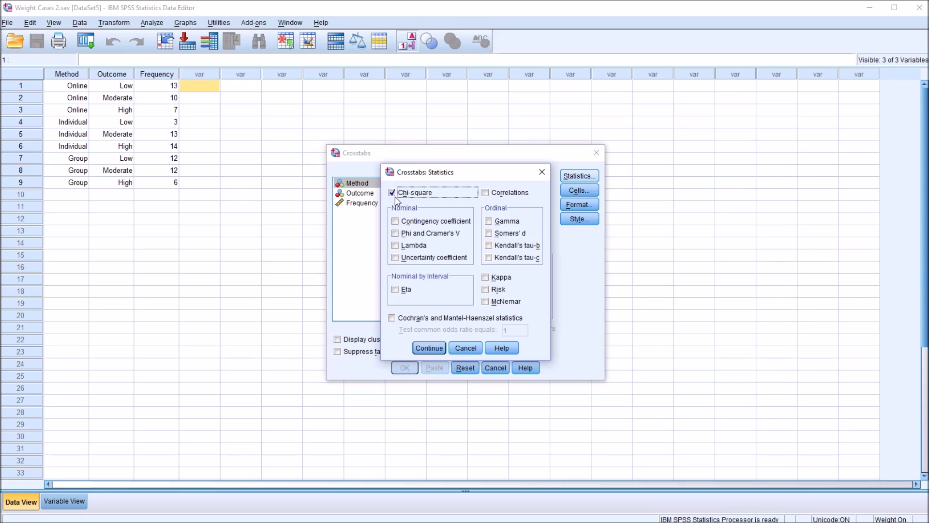
{"action": "left_click", "coordinate": [429, 348]}
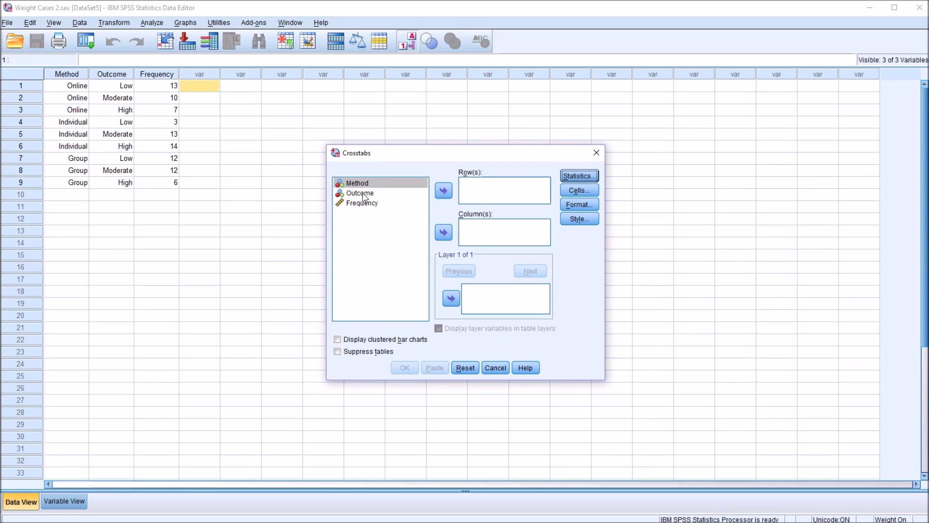
{"action": "left_click_drag", "start_coordinate": [358, 183], "coordinate": [473, 187]}
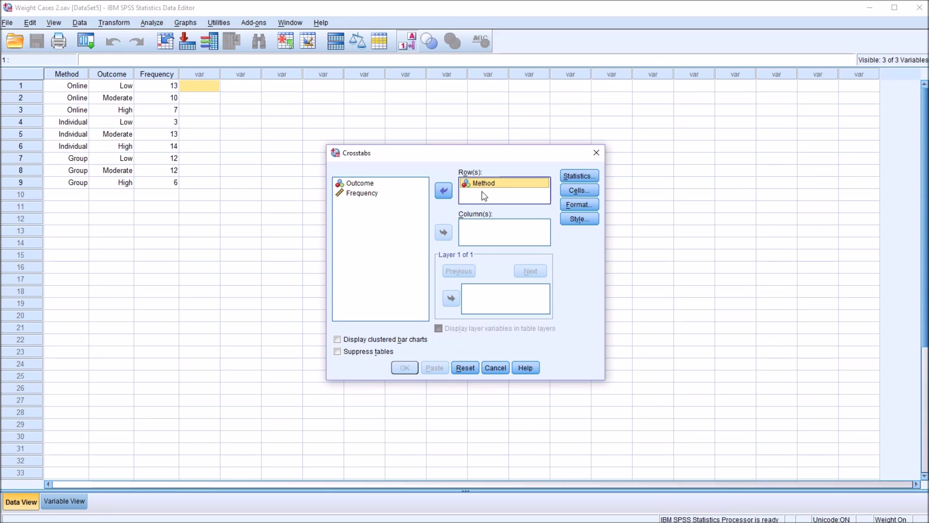
{"action": "left_click_drag", "start_coordinate": [361, 186], "coordinate": [483, 233]}
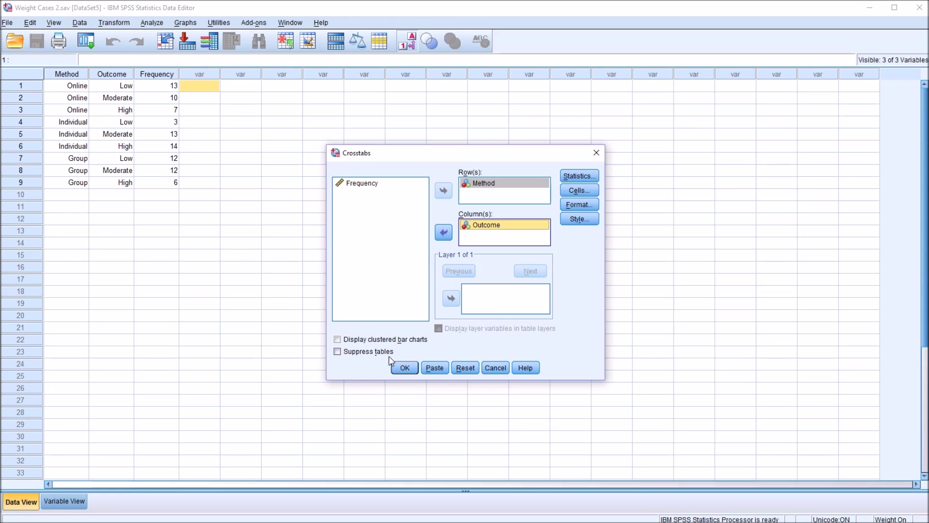
{"action": "left_click", "coordinate": [404, 372]}
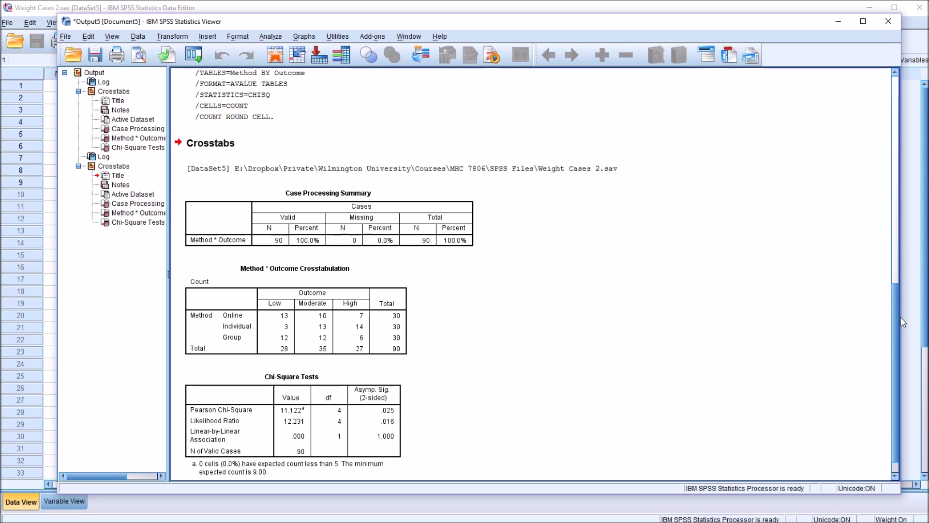
Scroll through the weighted crosstab output, then bring the Data Editor back to the front.
{"action": "left_click_drag", "start_coordinate": [895, 322], "coordinate": [881, 199]}
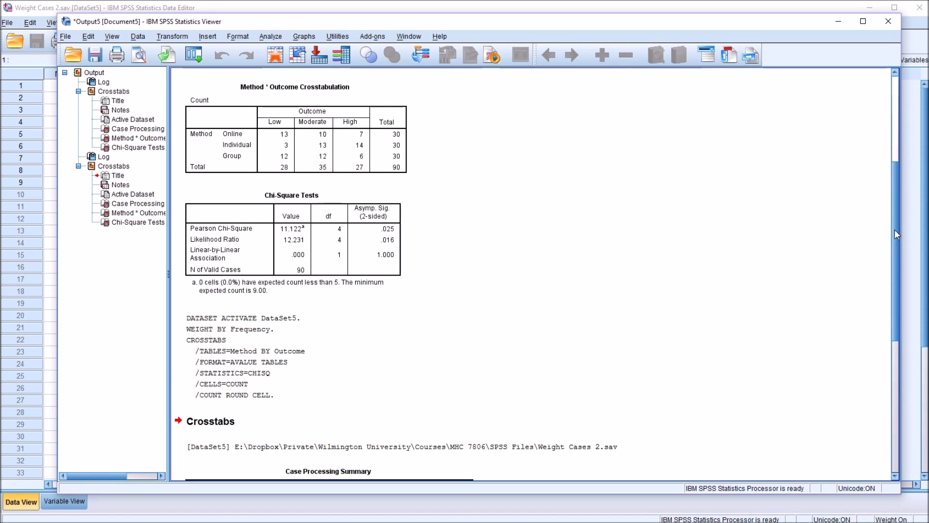
{"action": "left_click_drag", "start_coordinate": [894, 229], "coordinate": [890, 368]}
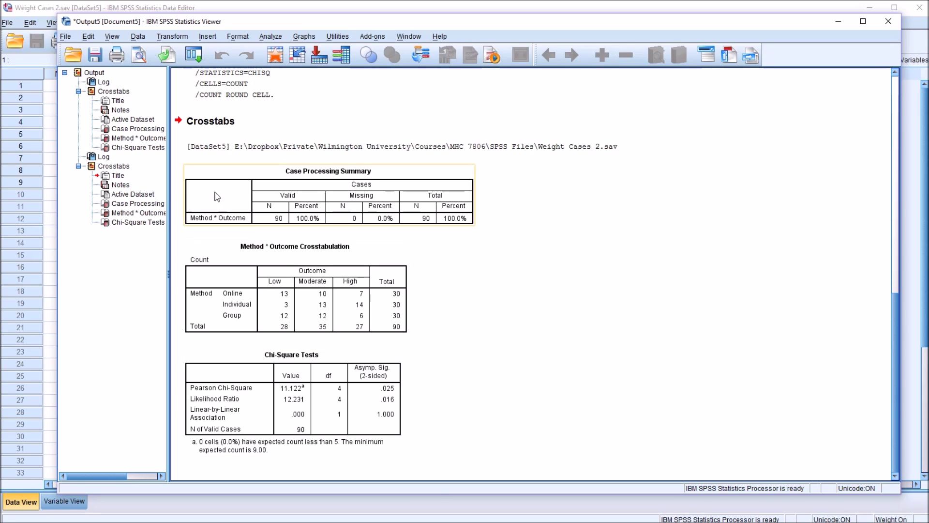
{"action": "left_click", "coordinate": [53, 179]}
{"action": "left_click", "coordinate": [194, 88]}
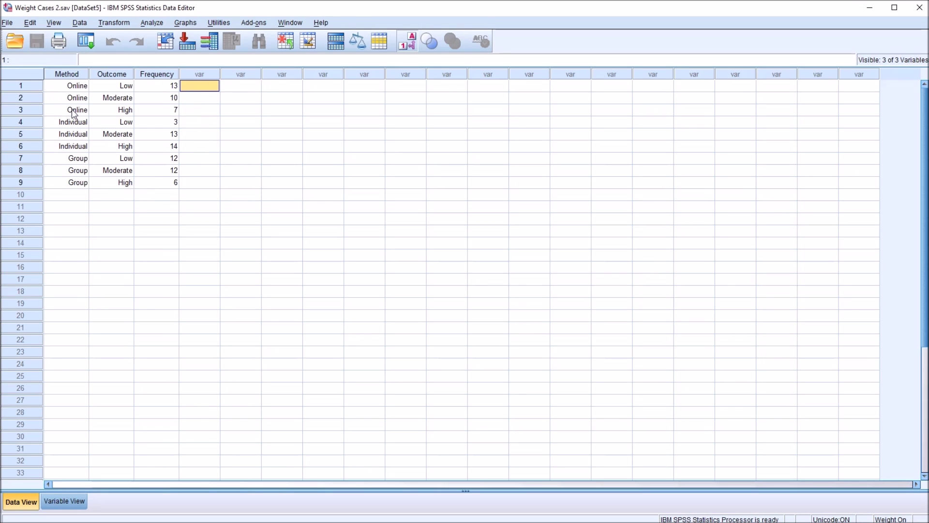
Look over the Method, Outcome and Frequency columns, then open the Data menu.
{"action": "left_click", "coordinate": [72, 76]}
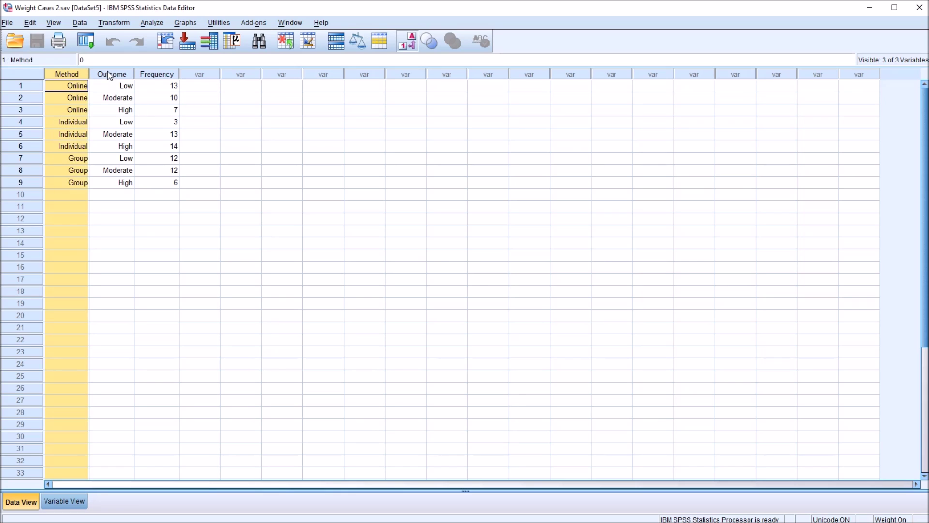
{"action": "left_click", "coordinate": [110, 76]}
{"action": "left_click", "coordinate": [153, 76]}
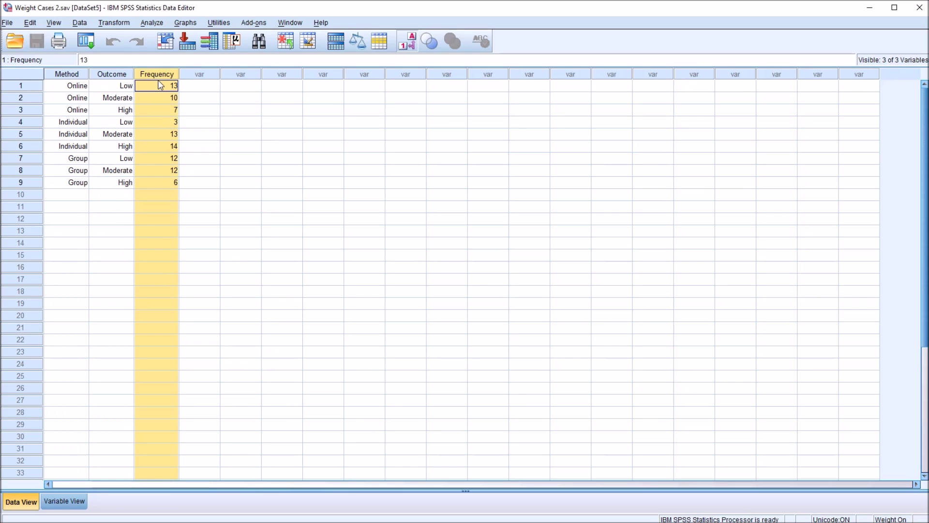
{"action": "left_click", "coordinate": [185, 87]}
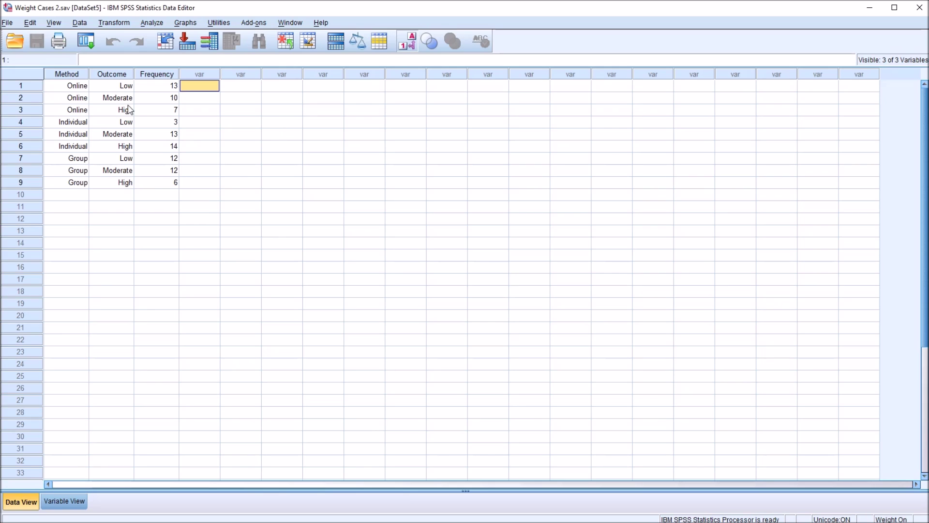
{"action": "left_click", "coordinate": [80, 25]}
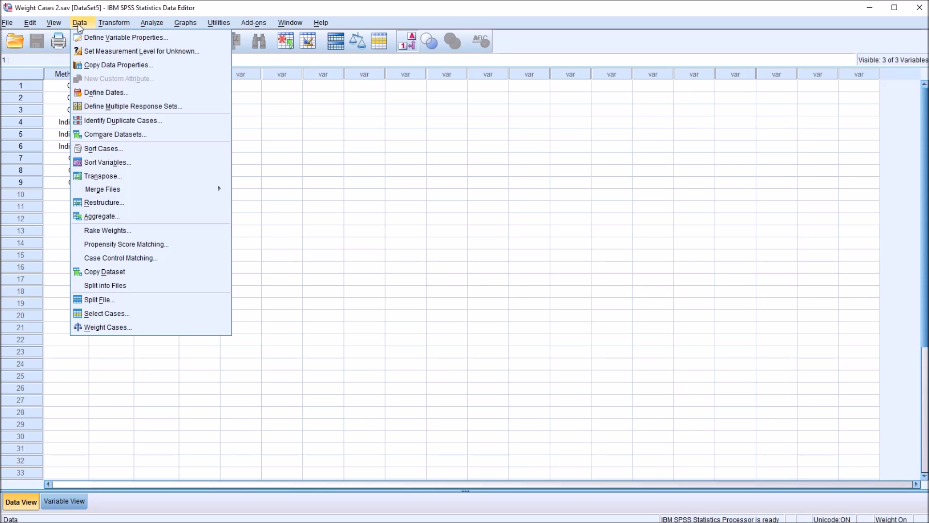
Set Weight Cases to Do not weight cases and apply it, logging WEIGHT OFF.
{"action": "left_click", "coordinate": [124, 327]}
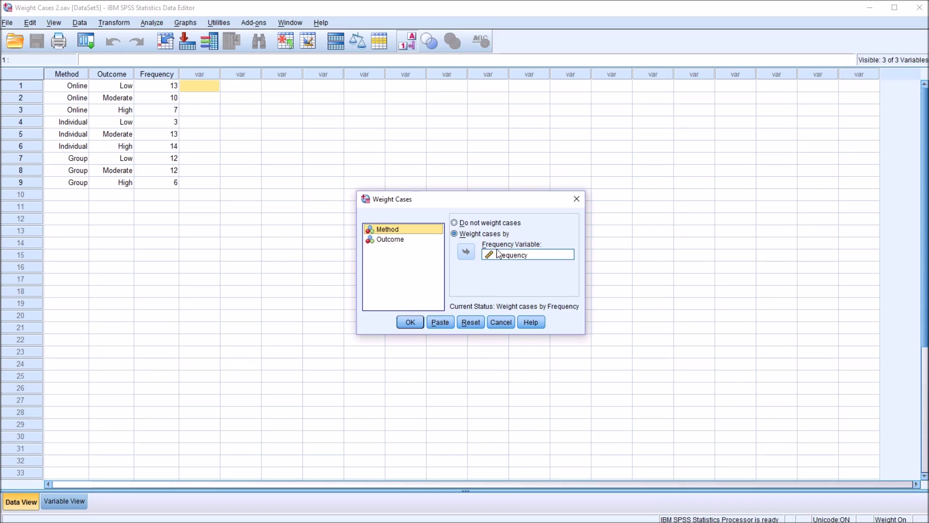
{"action": "left_click", "coordinate": [471, 322]}
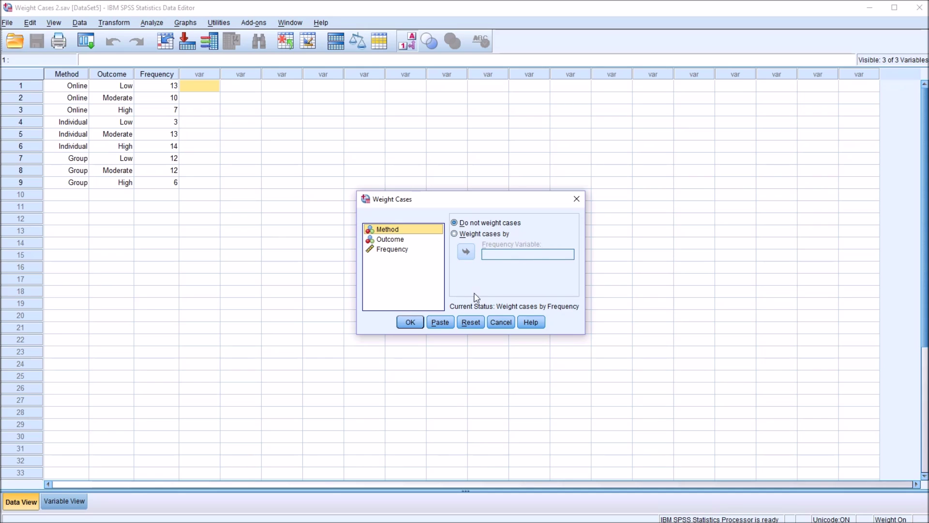
{"action": "left_click", "coordinate": [454, 233]}
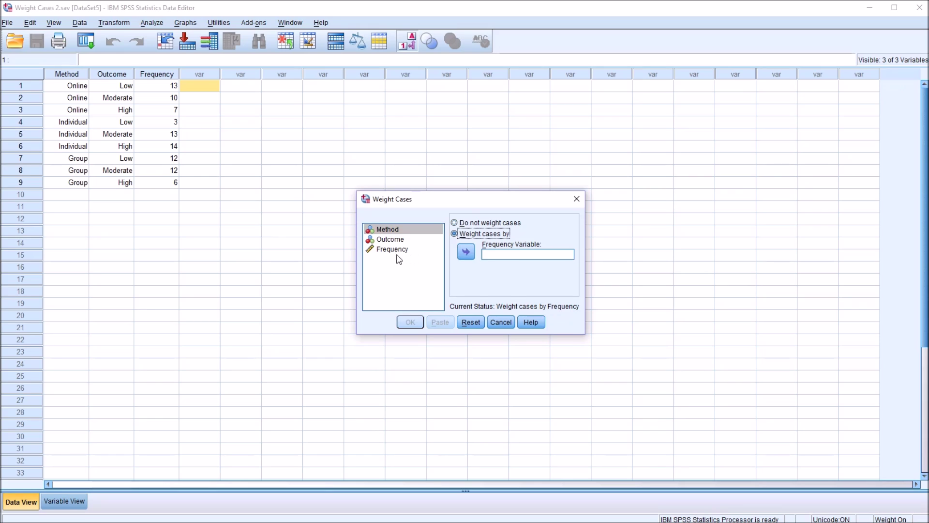
{"action": "left_click_drag", "start_coordinate": [395, 250], "coordinate": [499, 268]}
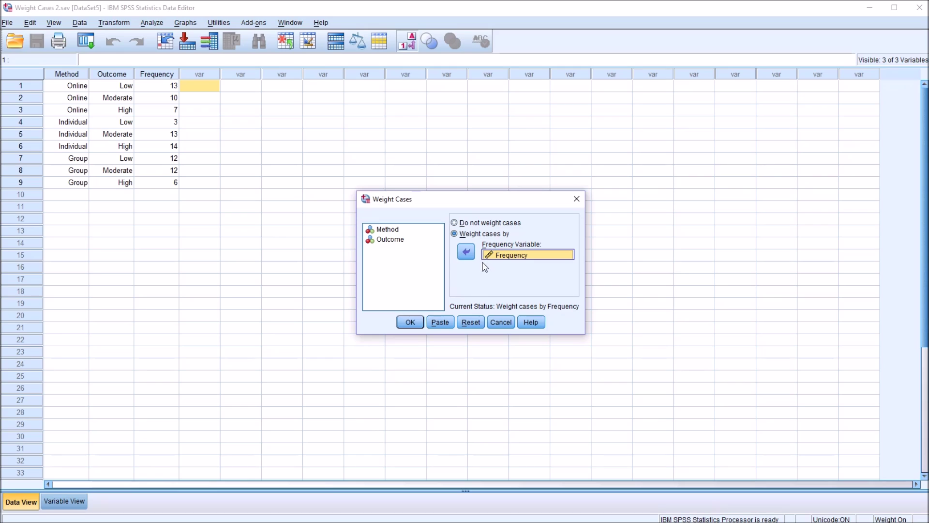
{"action": "left_click", "coordinate": [455, 223]}
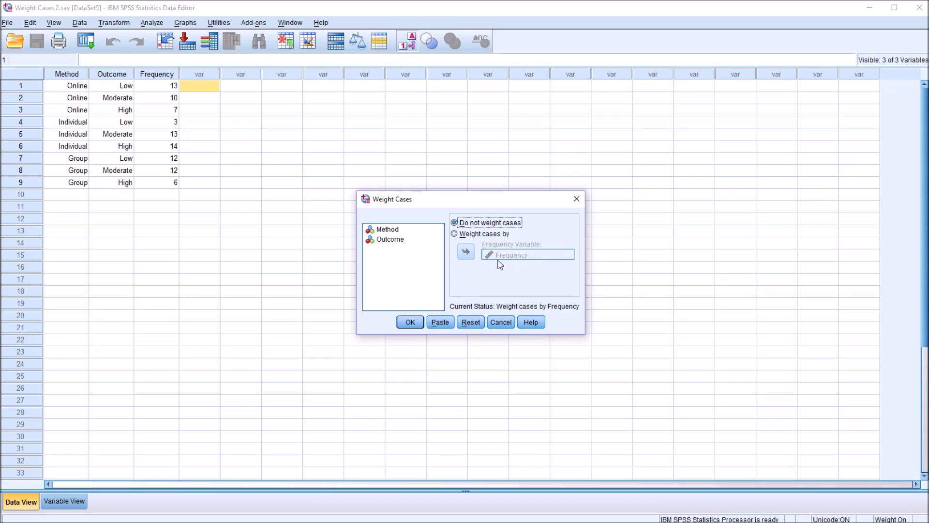
{"action": "left_click", "coordinate": [454, 234]}
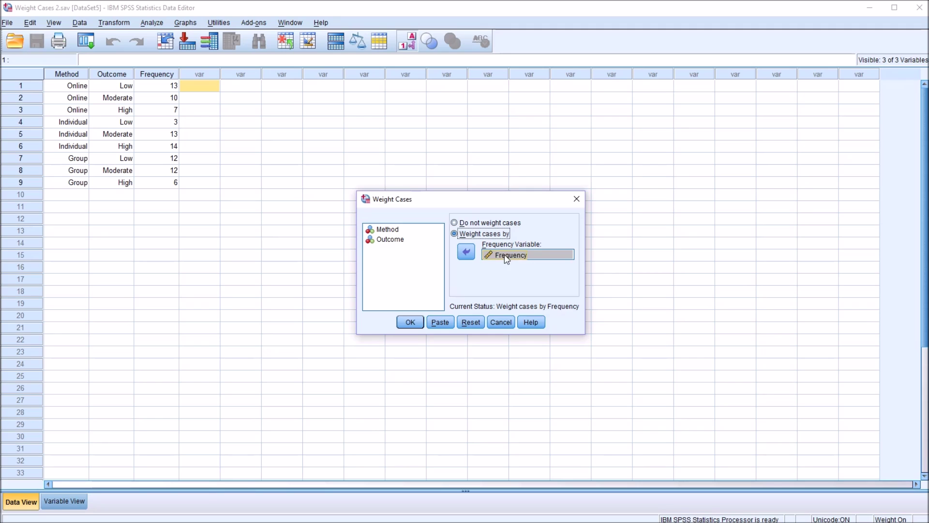
{"action": "left_click", "coordinate": [457, 224]}
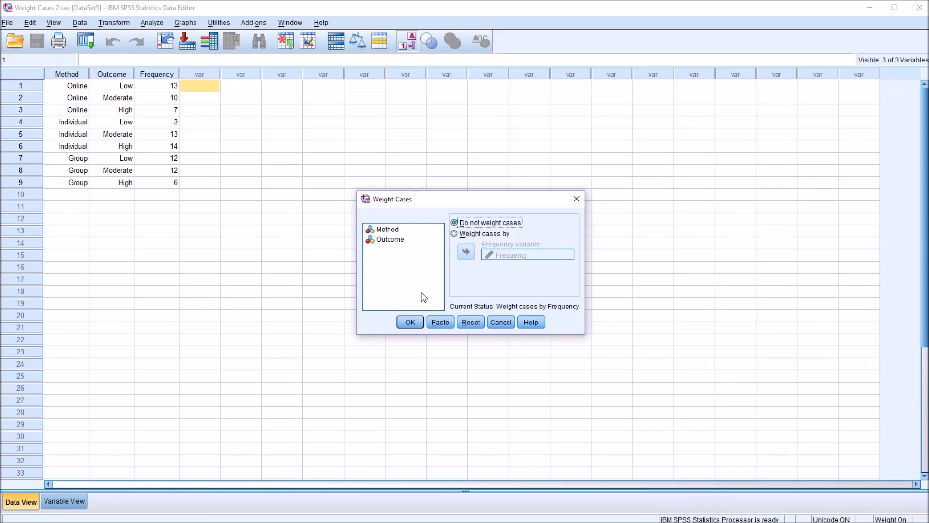
{"action": "left_click", "coordinate": [408, 323]}
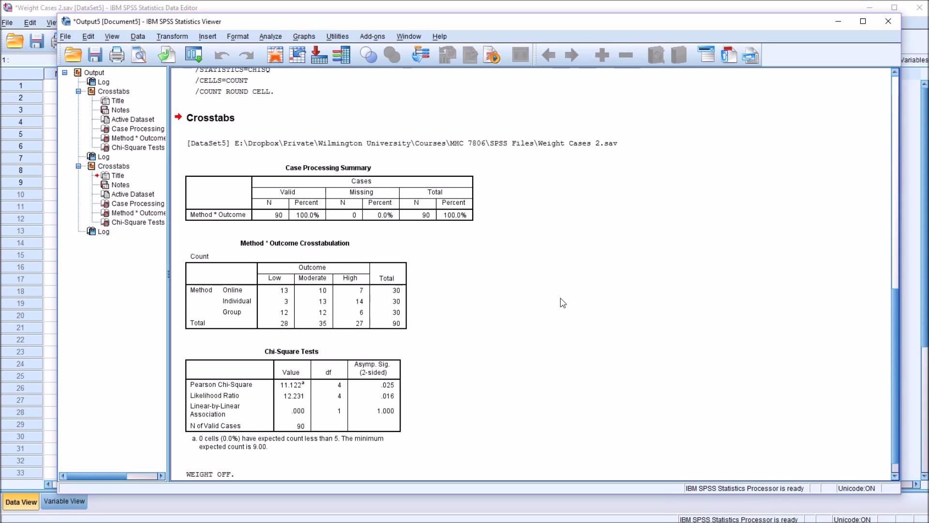
{"action": "left_click_drag", "start_coordinate": [894, 312], "coordinate": [895, 328]}
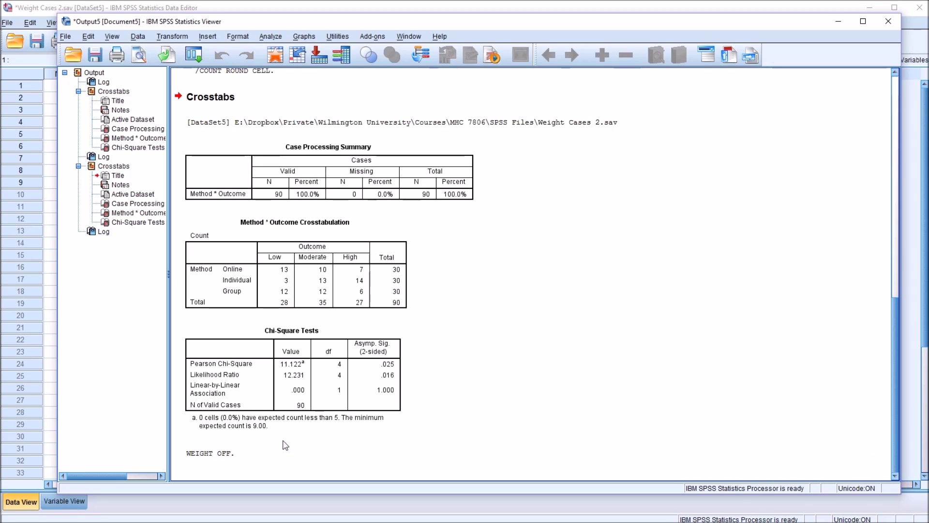
{"action": "scroll", "coordinate": [820, 354], "scroll_direction": "up", "scroll_amount": 5}
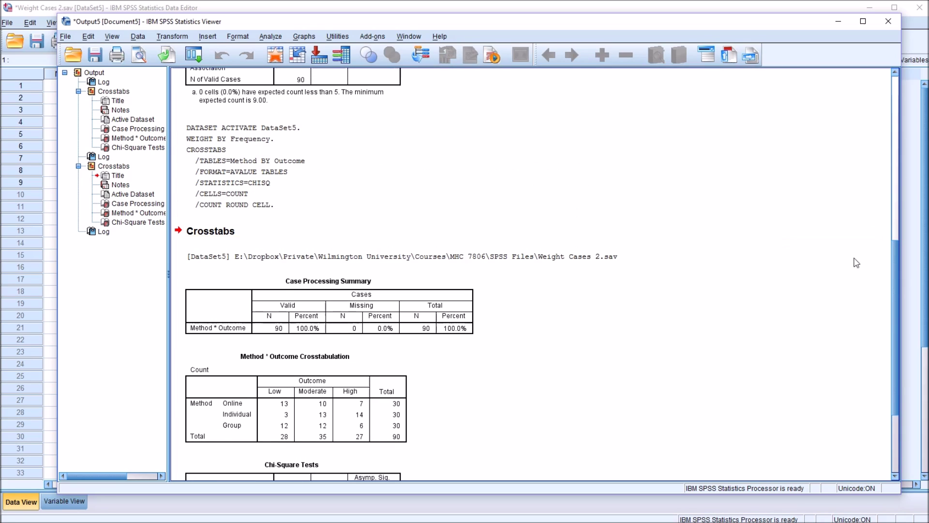
{"action": "scroll", "coordinate": [893, 367], "scroll_direction": "down", "scroll_amount": 5}
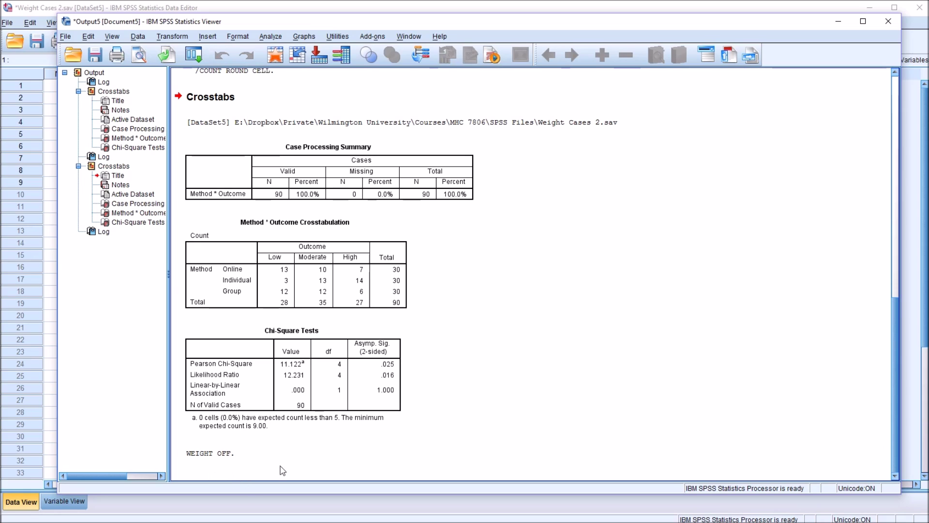